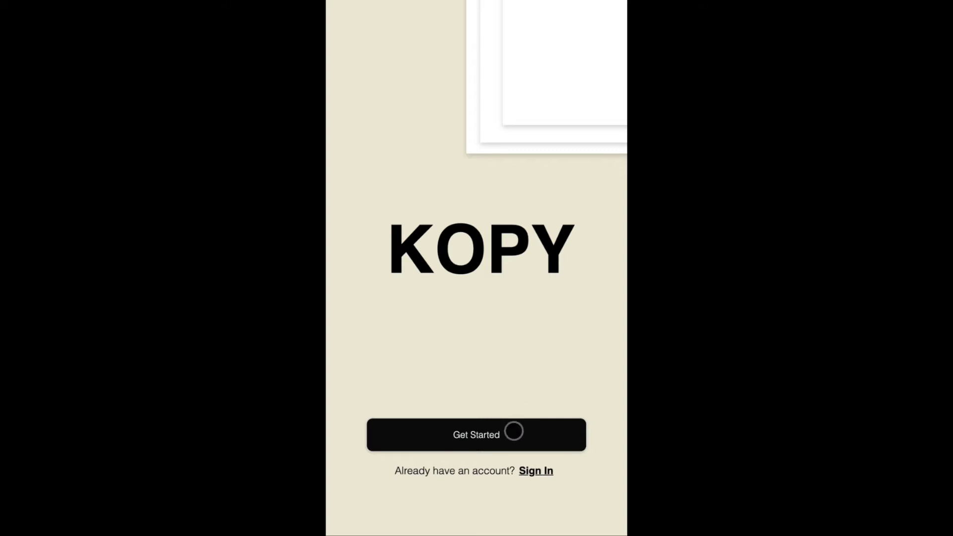
# - Start account creation with Get Started and move through the Username and Email fields to Password
pyautogui.click(514, 431)
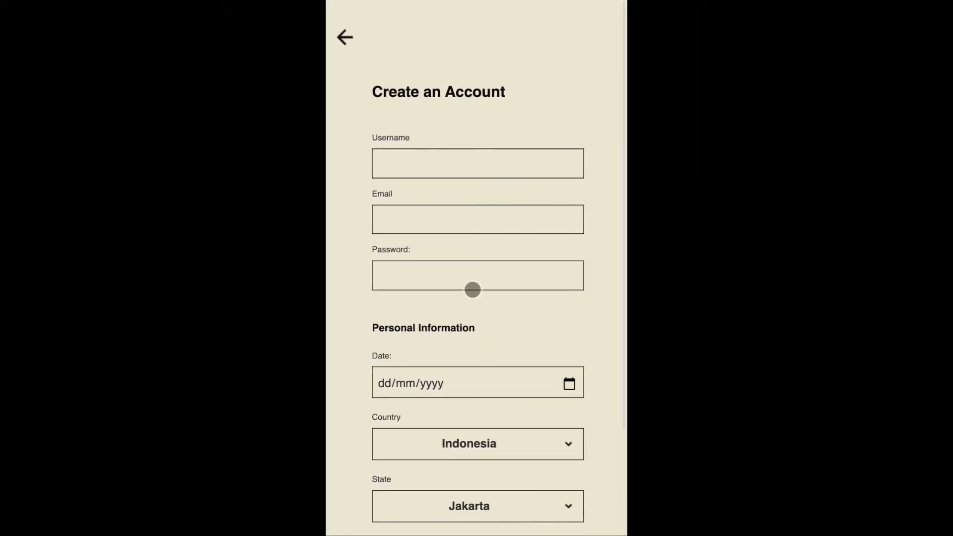
pyautogui.scroll(-3, 473, 289)
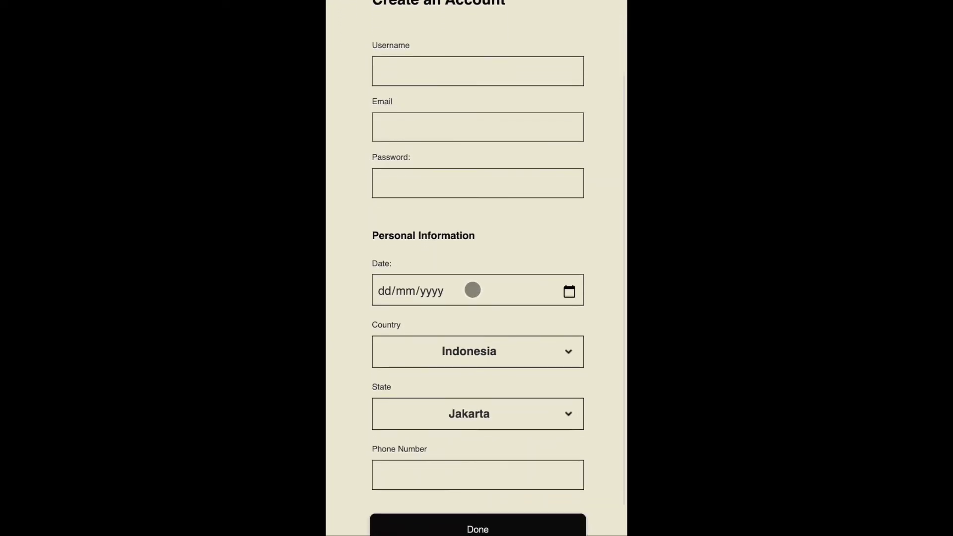
pyautogui.click(411, 87)
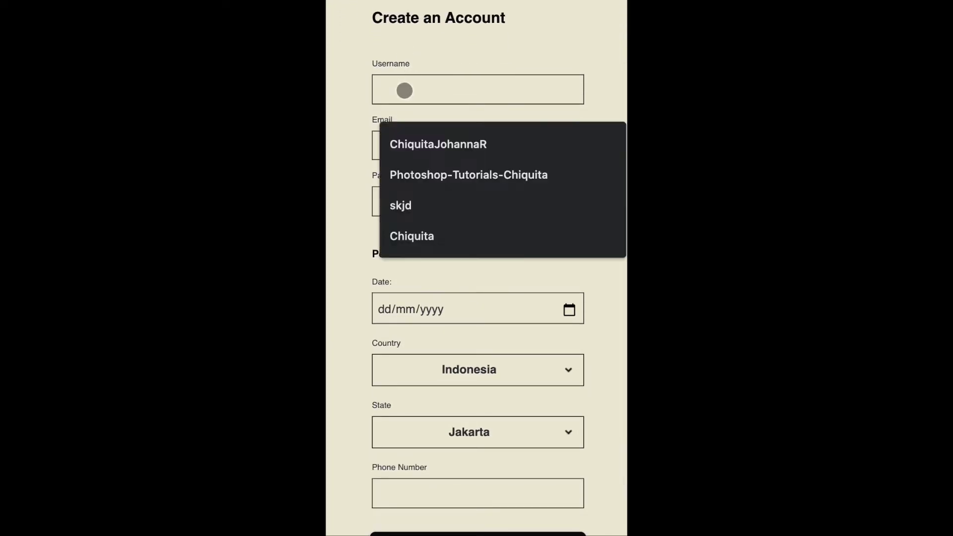
pyautogui.click(351, 120)
pyautogui.click(394, 144)
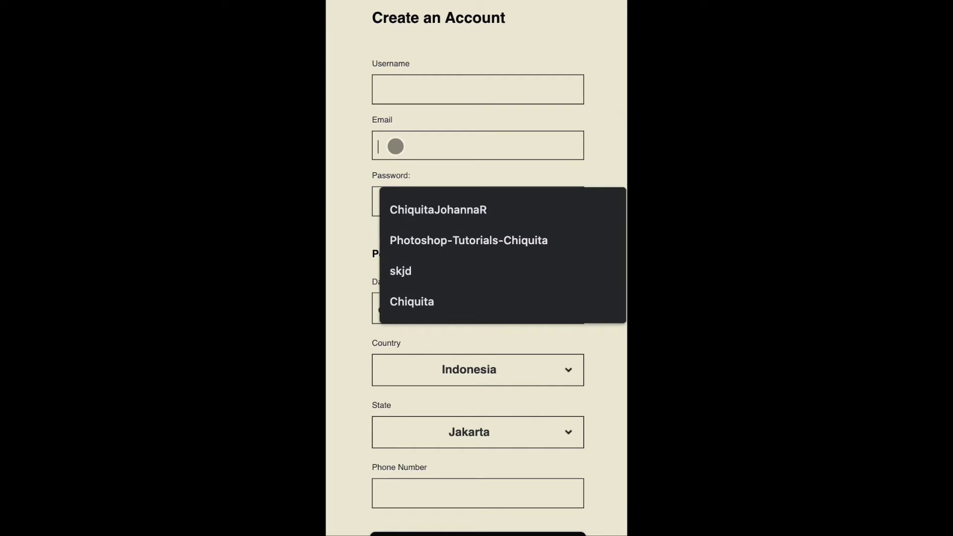
pyautogui.click(353, 177)
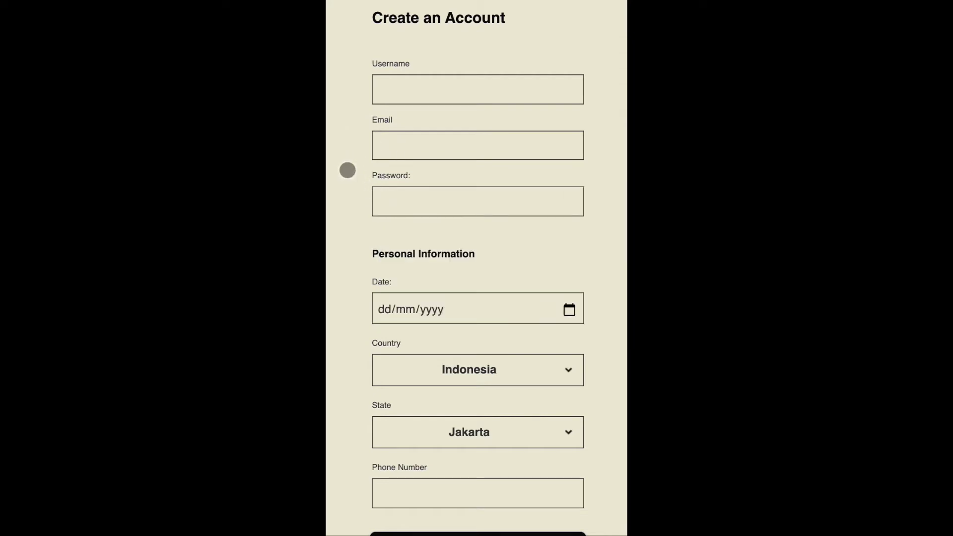
pyautogui.write('••')
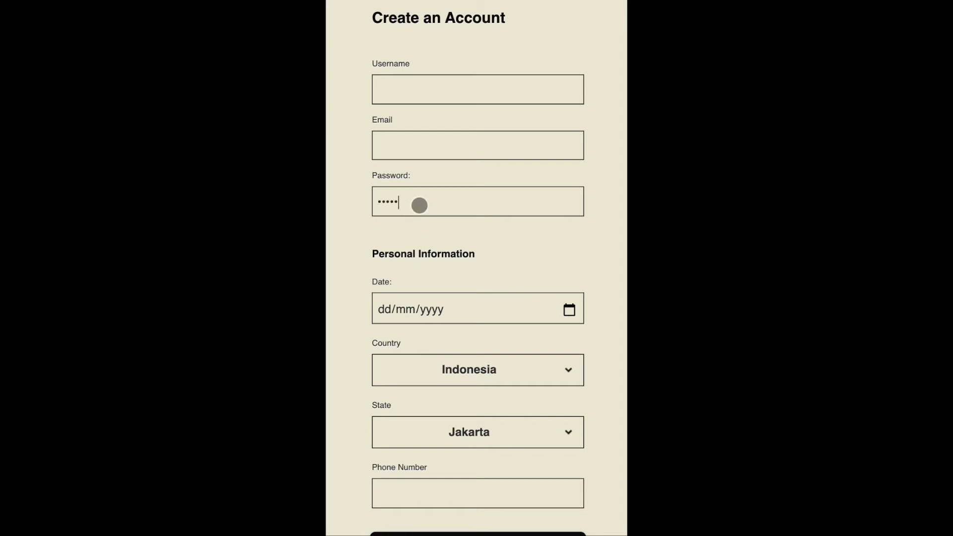
pyautogui.press('BackSpace')
pyautogui.press('BackSpace')
pyautogui.press('BackSpace')
pyautogui.press('BackSpace')
pyautogui.press('BackSpace')
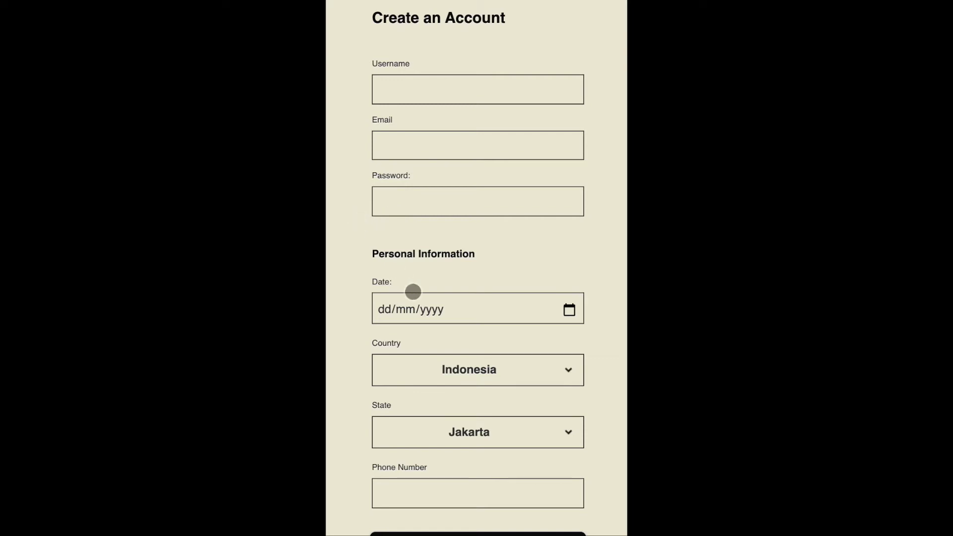
pyautogui.click(383, 309)
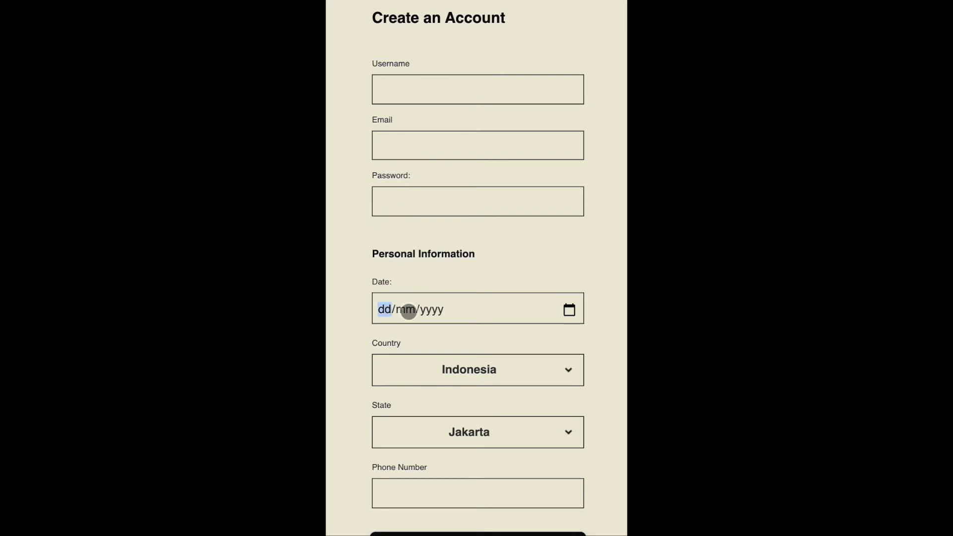
pyautogui.write('21/0')
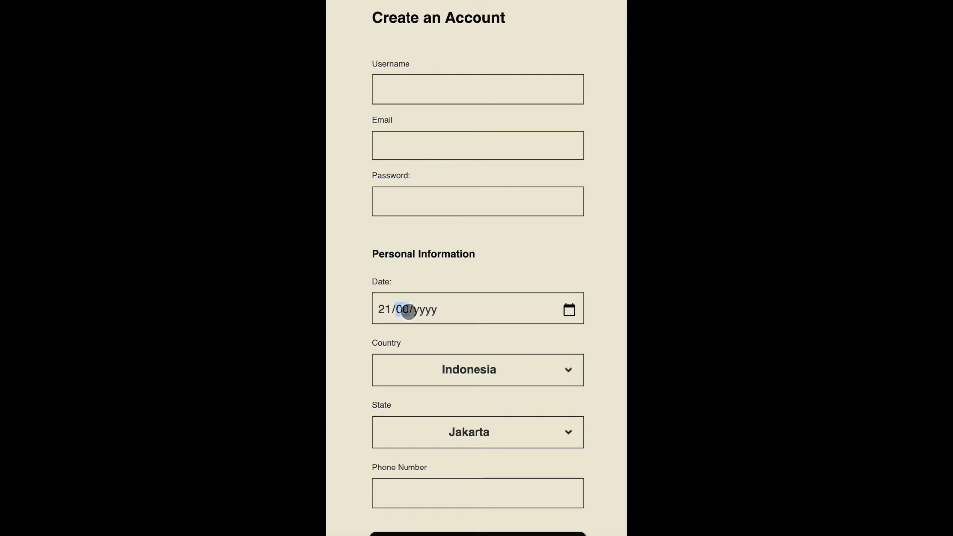
pyautogui.write('9/1999')
# - Pick 15 September 1999 from the date picker, Malaysia as country and Selangor as state
pyautogui.click(566, 309)
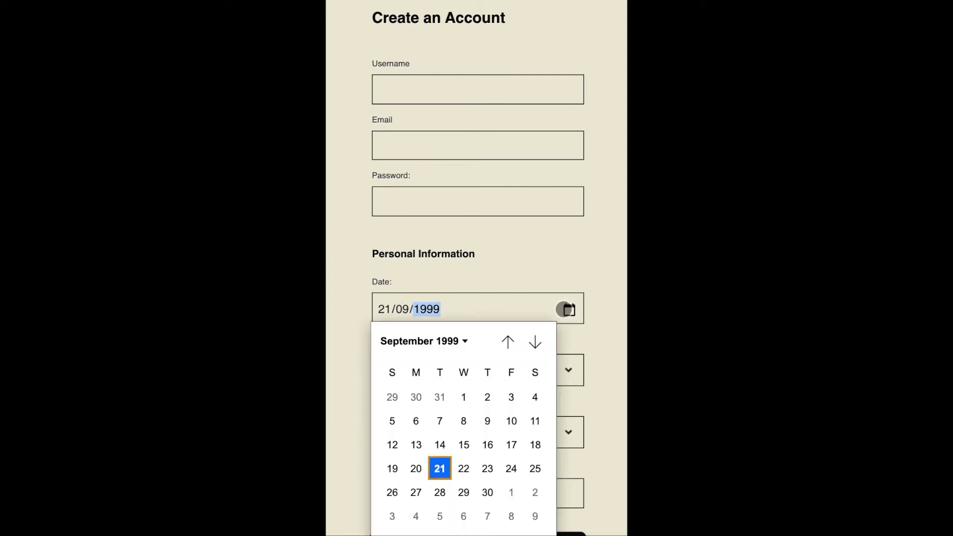
pyautogui.click(466, 443)
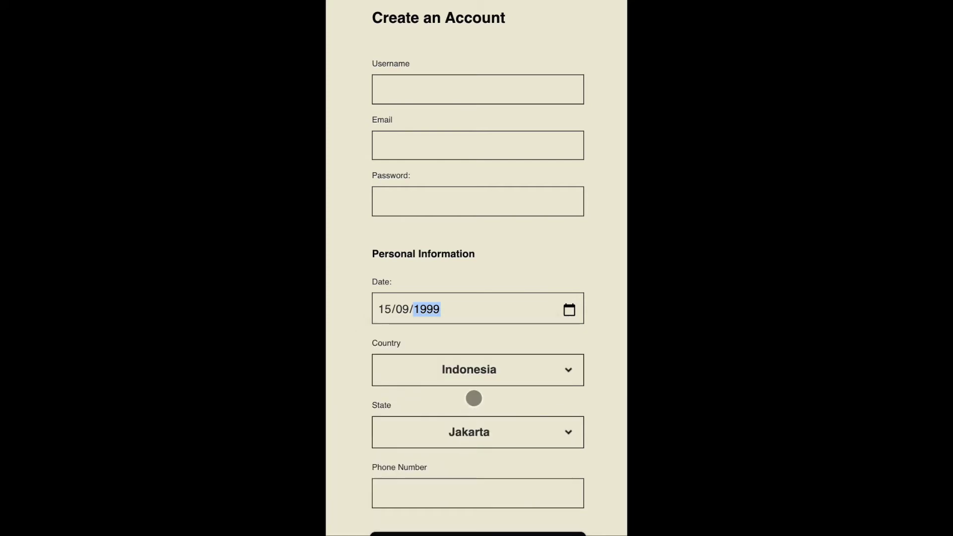
pyautogui.click(579, 353)
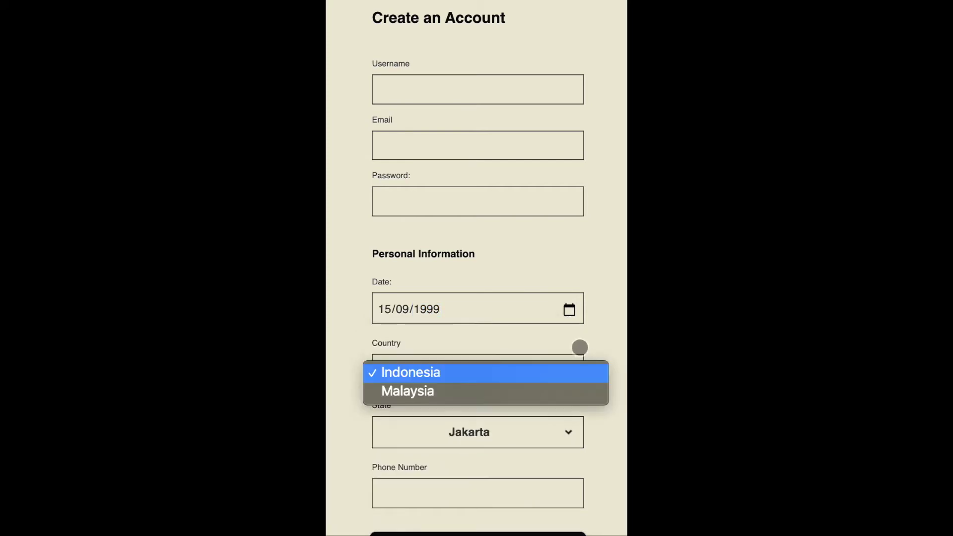
pyautogui.click(544, 389)
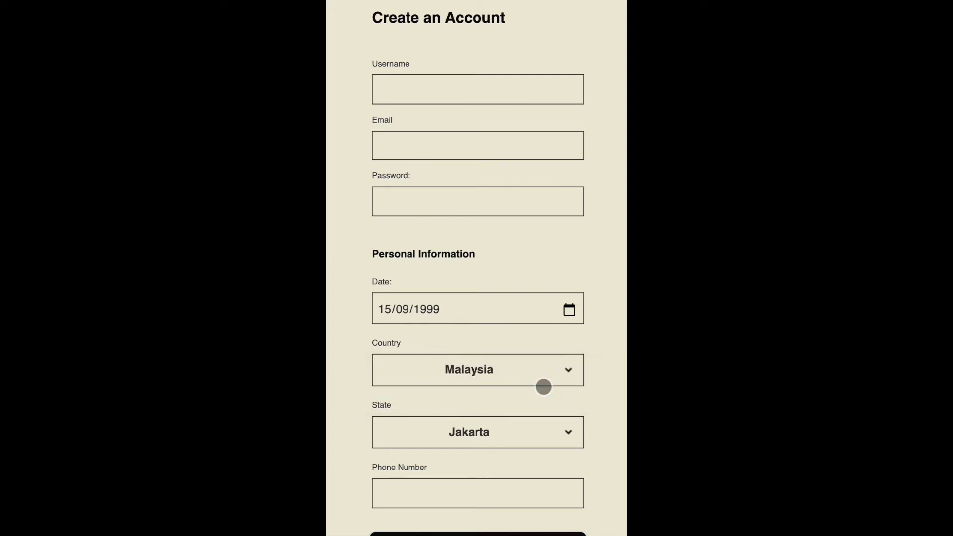
pyautogui.scroll(-1, 537, 440)
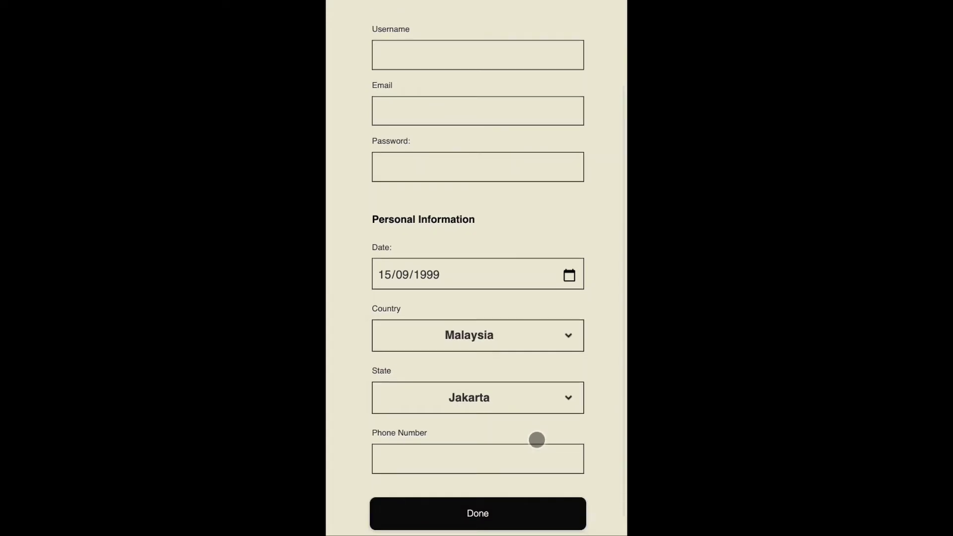
pyautogui.click(530, 393)
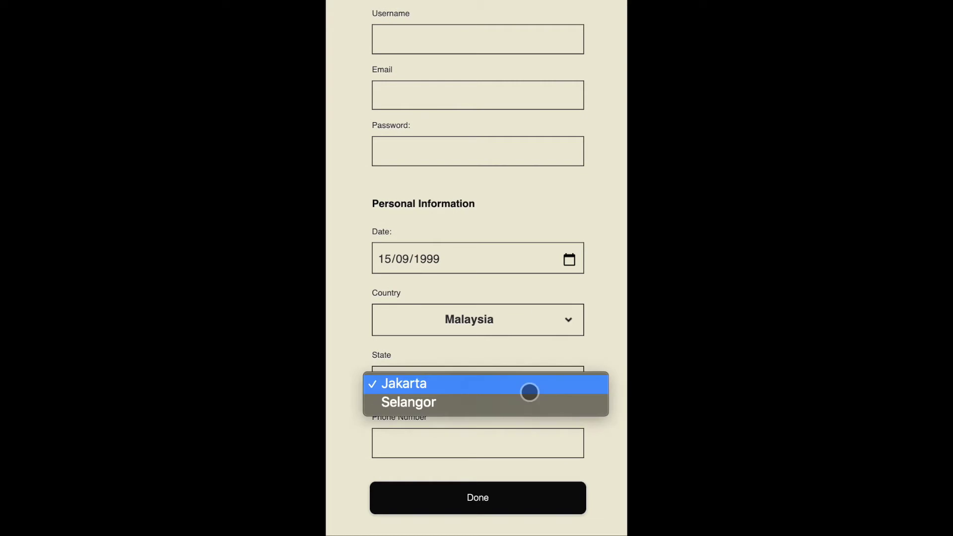
pyautogui.click(523, 403)
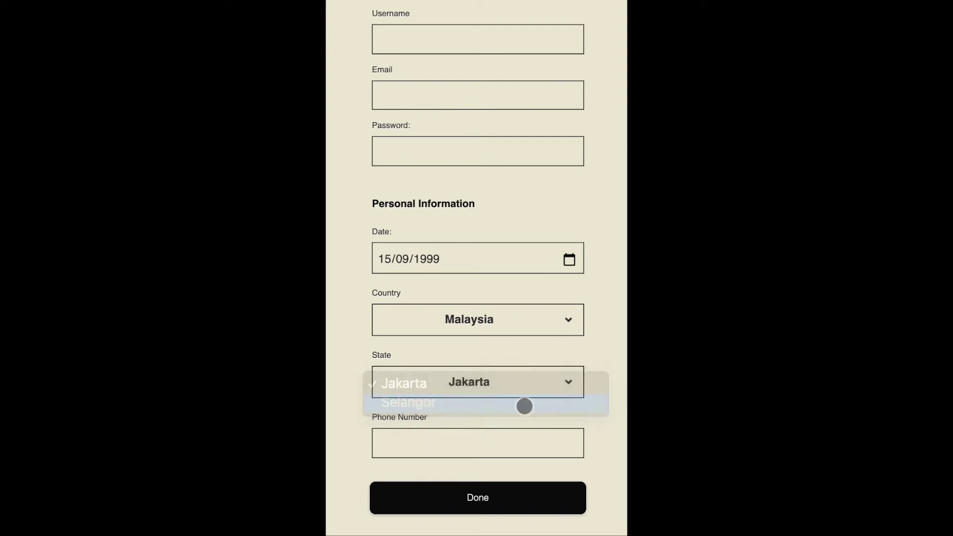
# - Enter the phone number, then go back to the KOPY landing page
pyautogui.click(502, 442)
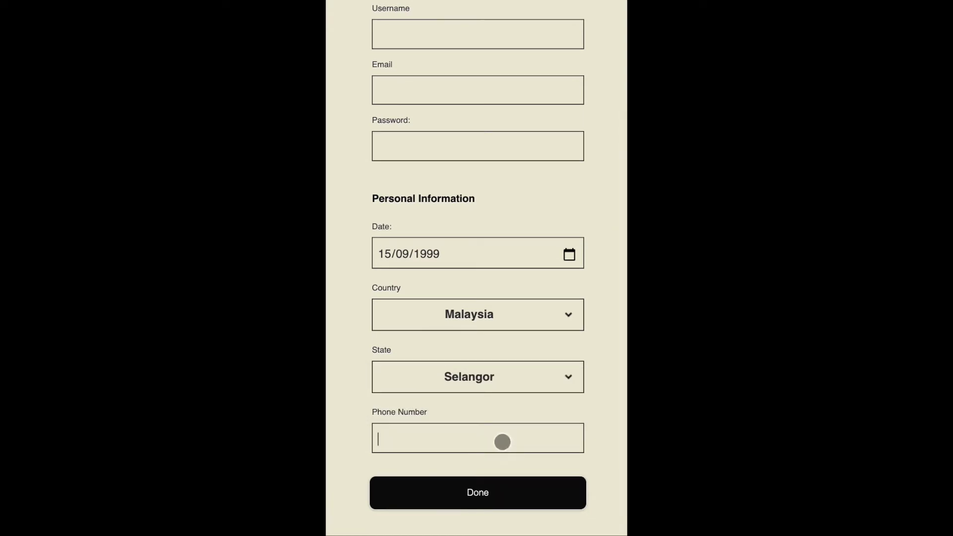
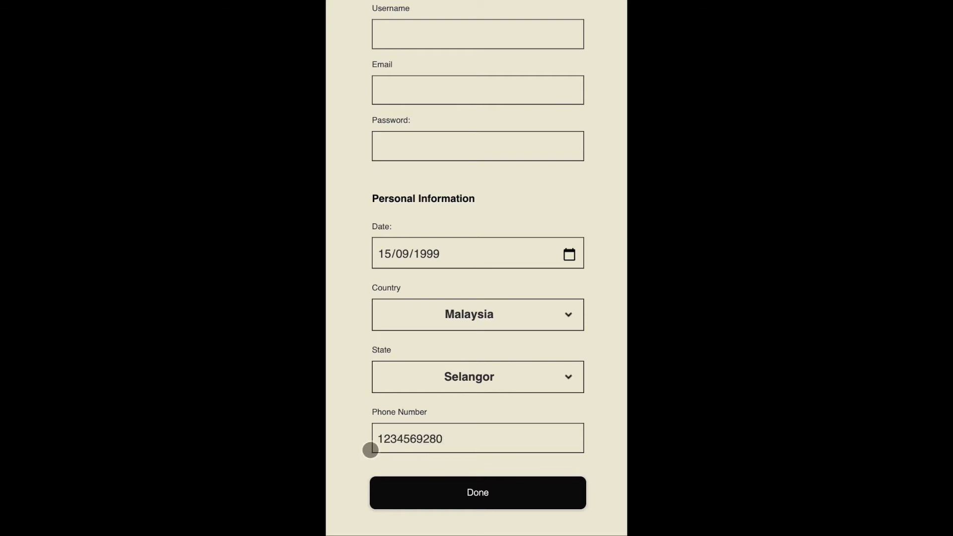
pyautogui.scroll(3, 371, 450)
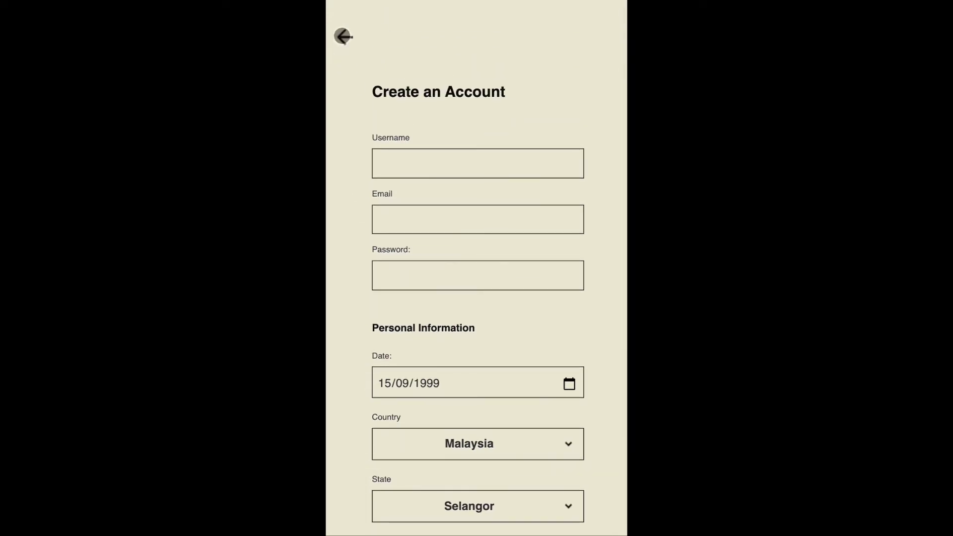
pyautogui.click(343, 36)
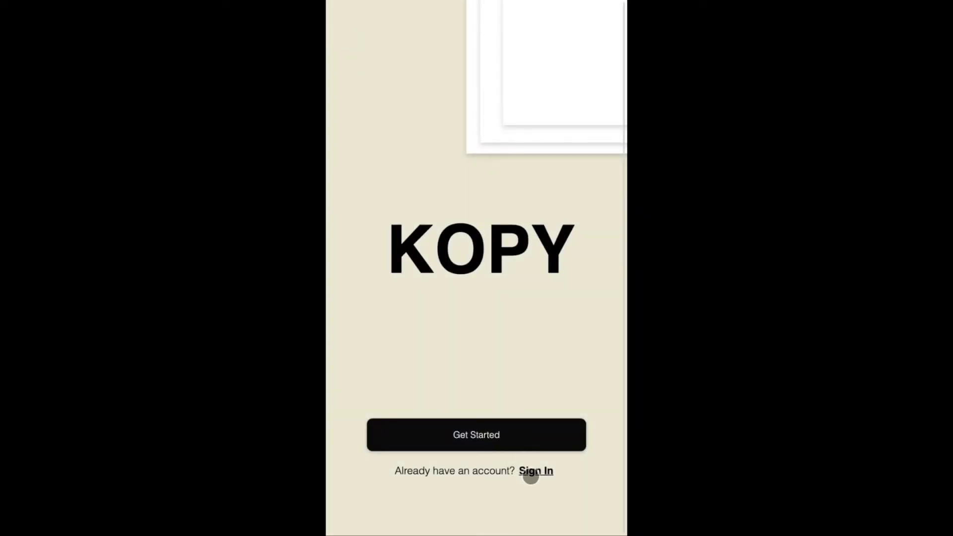
pyautogui.click(531, 477)
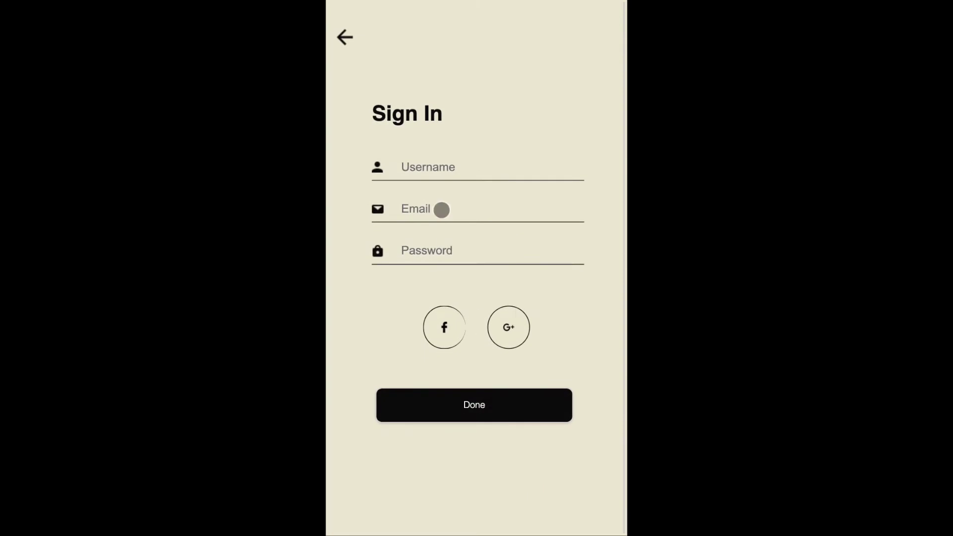
pyautogui.click(420, 169)
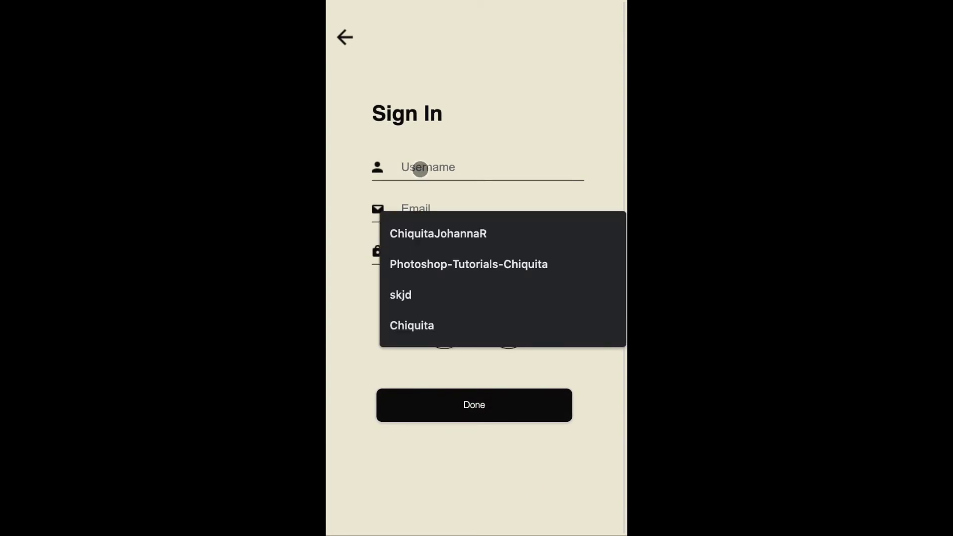
pyautogui.click(347, 188)
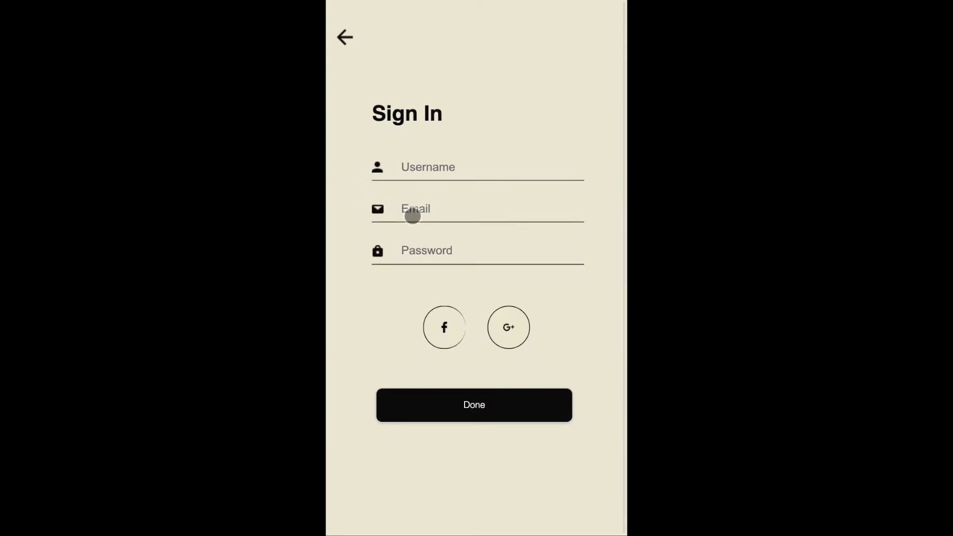
pyautogui.click(413, 216)
pyautogui.click(368, 215)
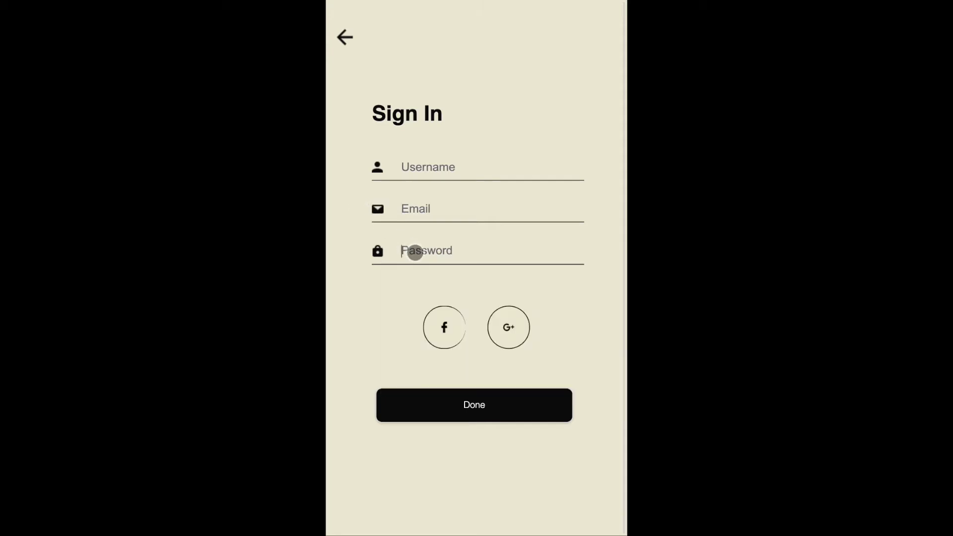
pyautogui.write('•••••')
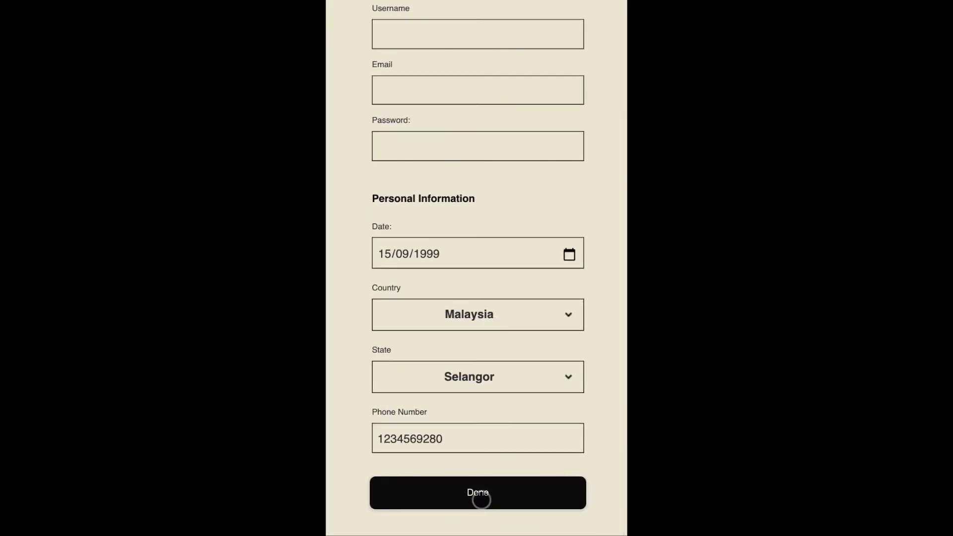
pyautogui.click(478, 494)
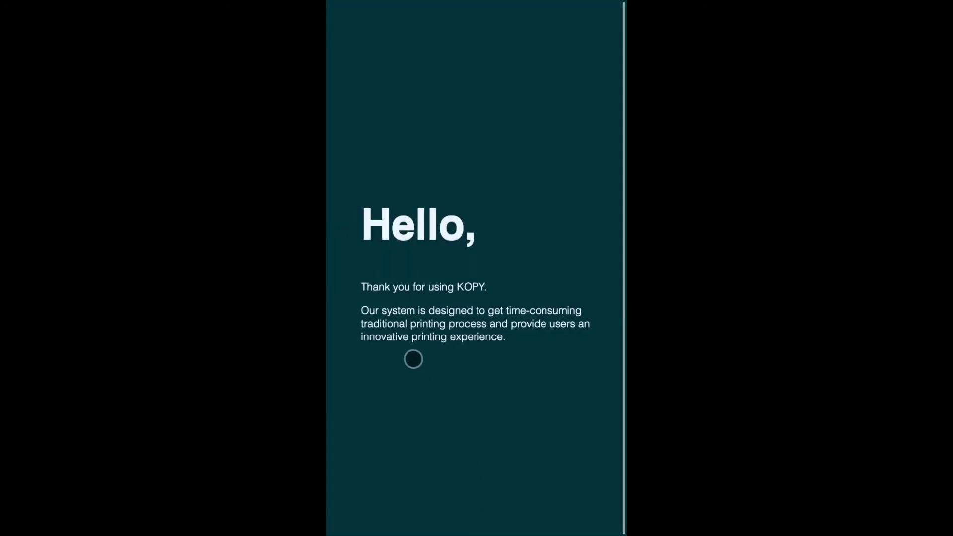
# - Advance past the welcome screens and tap Start Using to reach the Home page
pyautogui.click(427, 313)
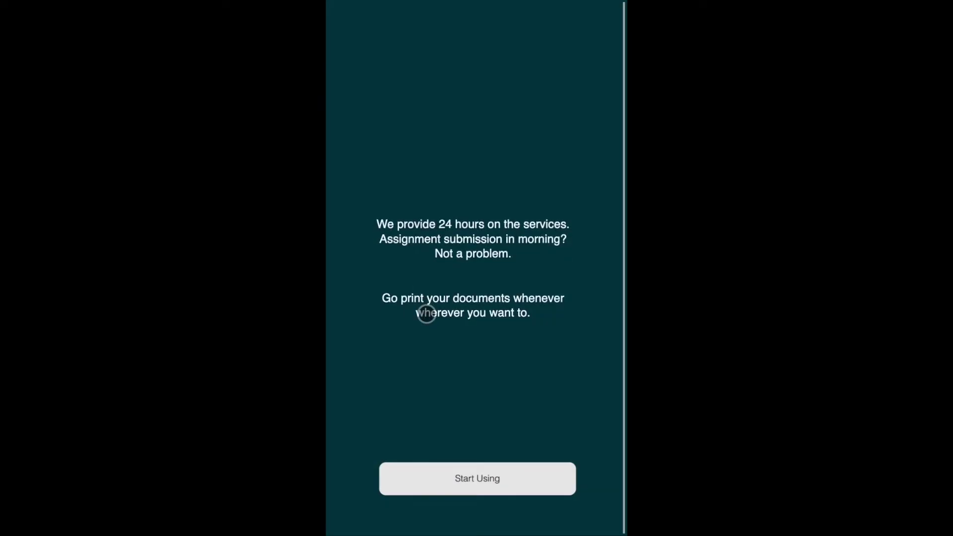
pyautogui.click(462, 478)
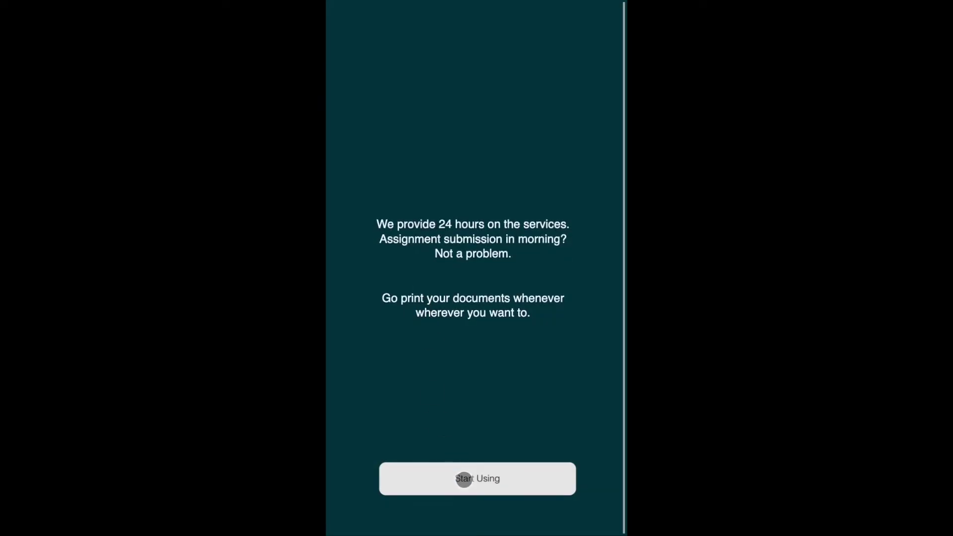
# - Scroll up and down through the Home page banners, then return to Home from the bottom bar
pyautogui.scroll(-1, 497, 290)
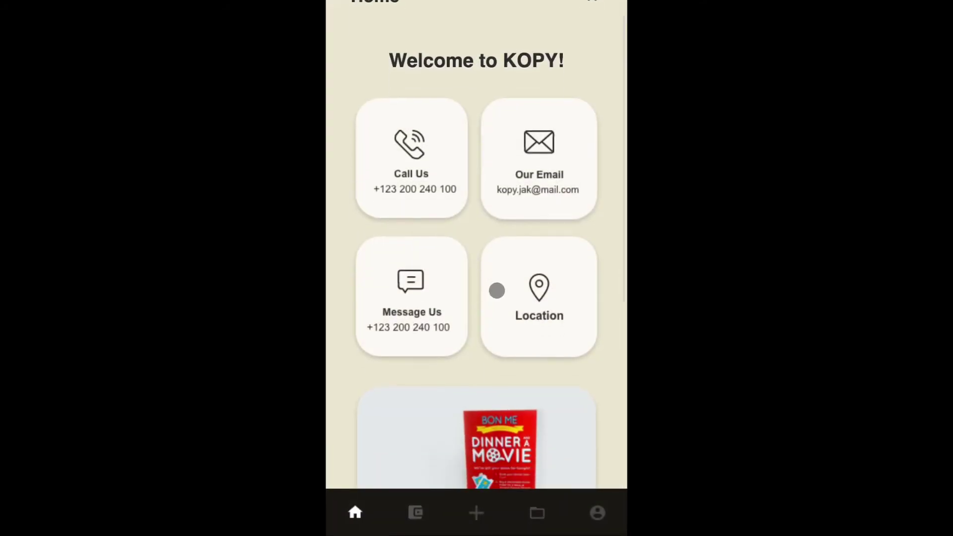
pyautogui.scroll(-1, 497, 290)
pyautogui.scroll(3, 497, 290)
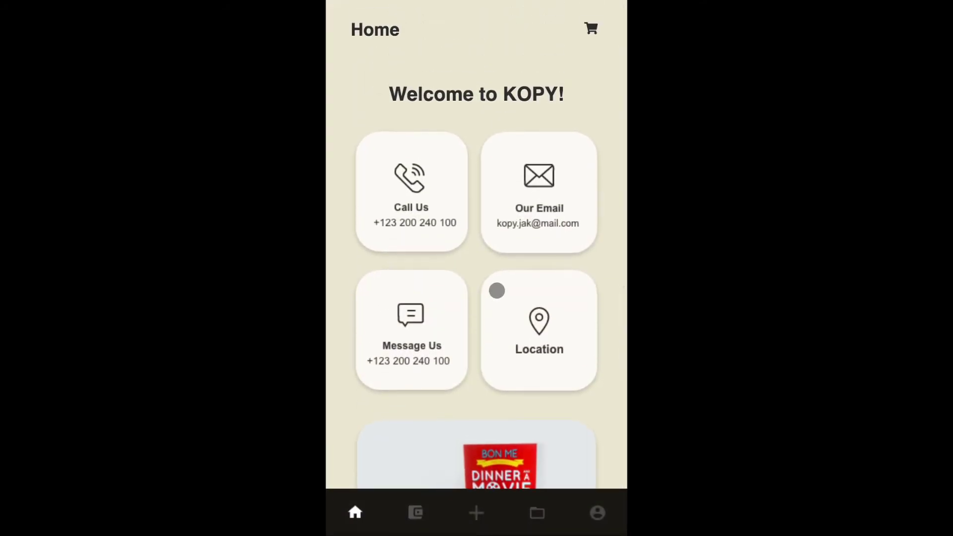
pyautogui.scroll(-1, 498, 291)
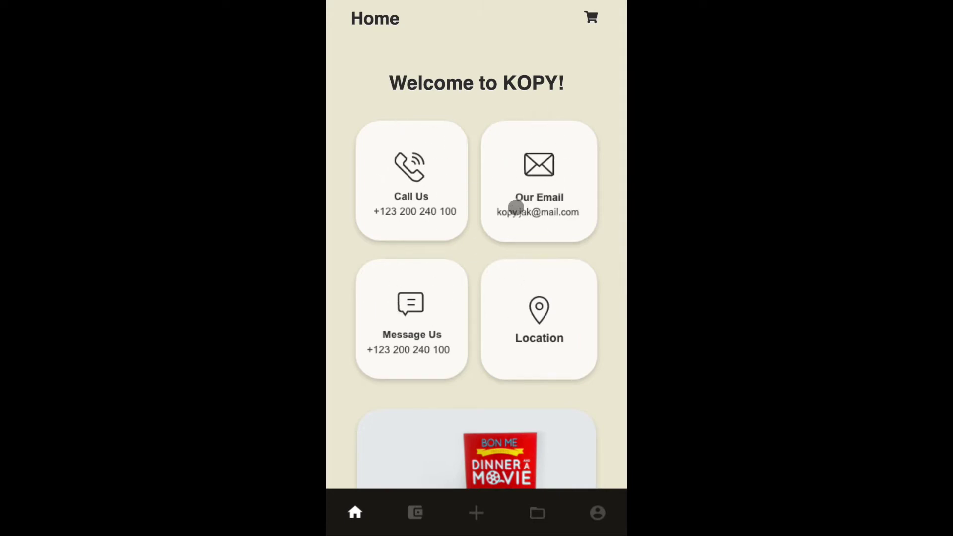
pyautogui.scroll(1, 531, 268)
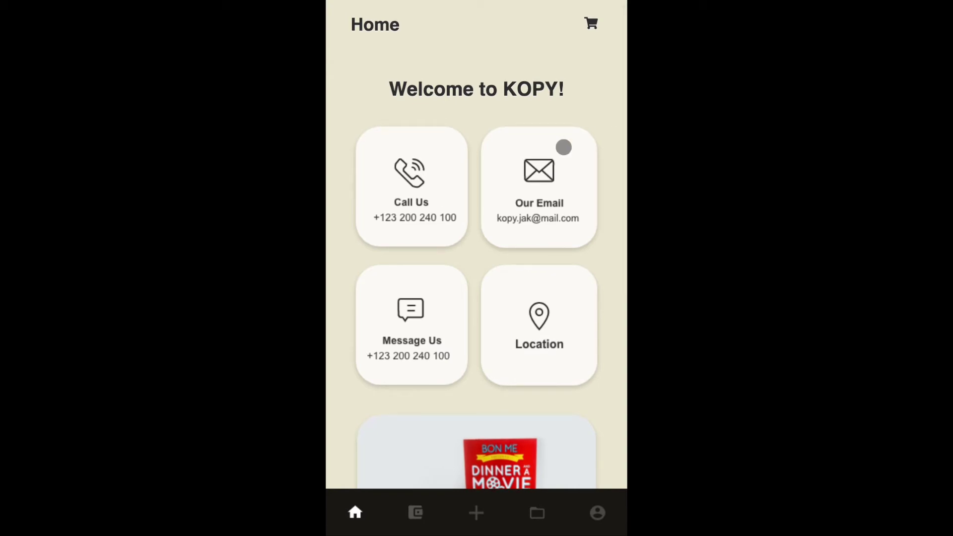
pyautogui.scroll(-3, 563, 147)
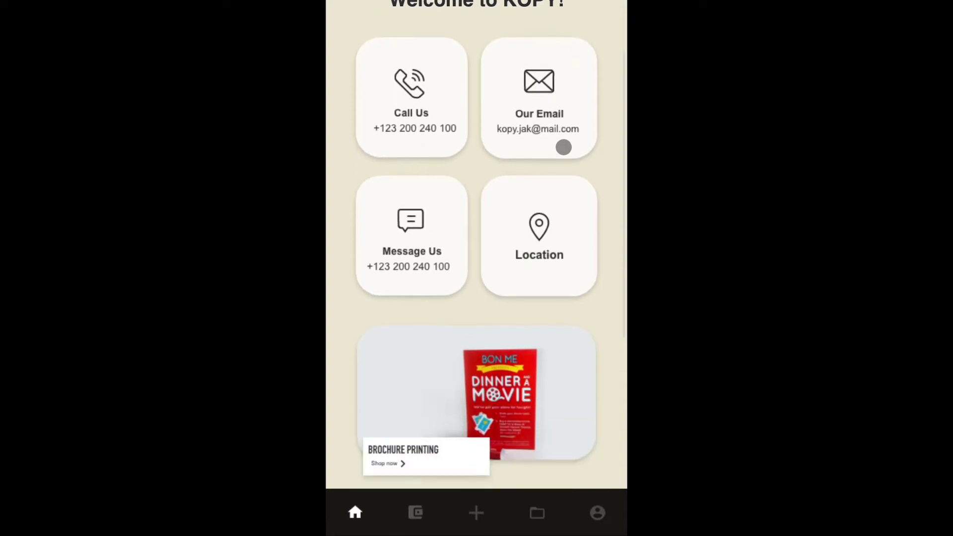
pyautogui.scroll(-4, 564, 147)
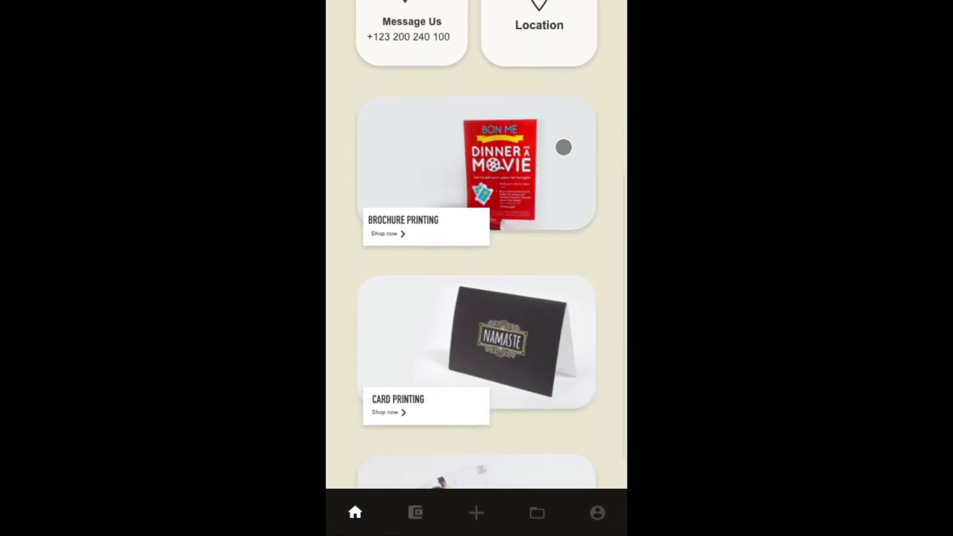
pyautogui.scroll(-3, 563, 147)
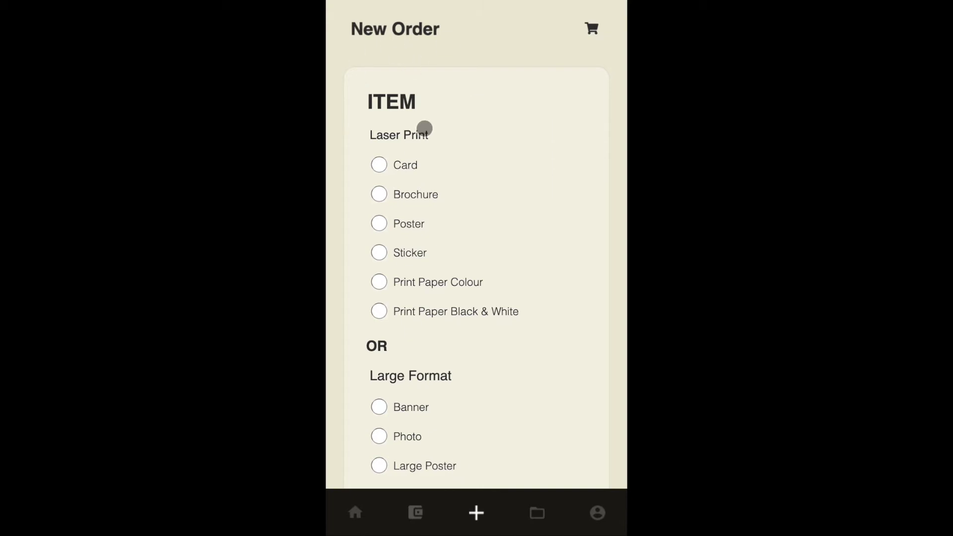
pyautogui.scroll(-4, 412, 122)
pyautogui.scroll(3, 412, 121)
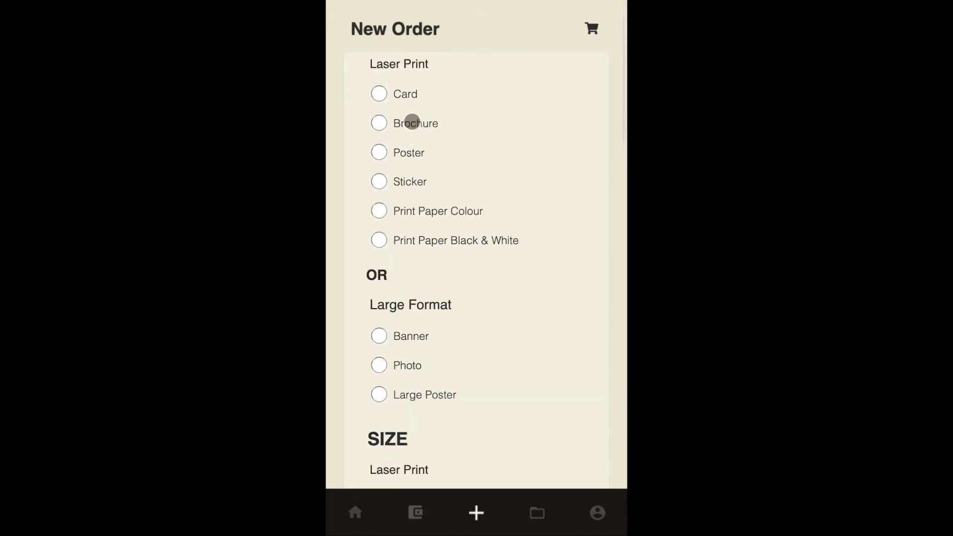
pyautogui.scroll(1, 413, 122)
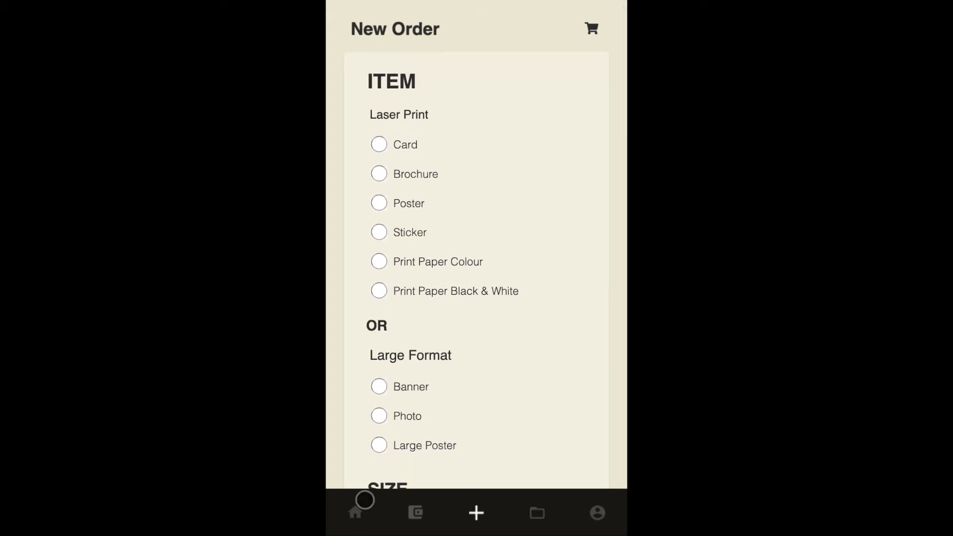
pyautogui.click(358, 514)
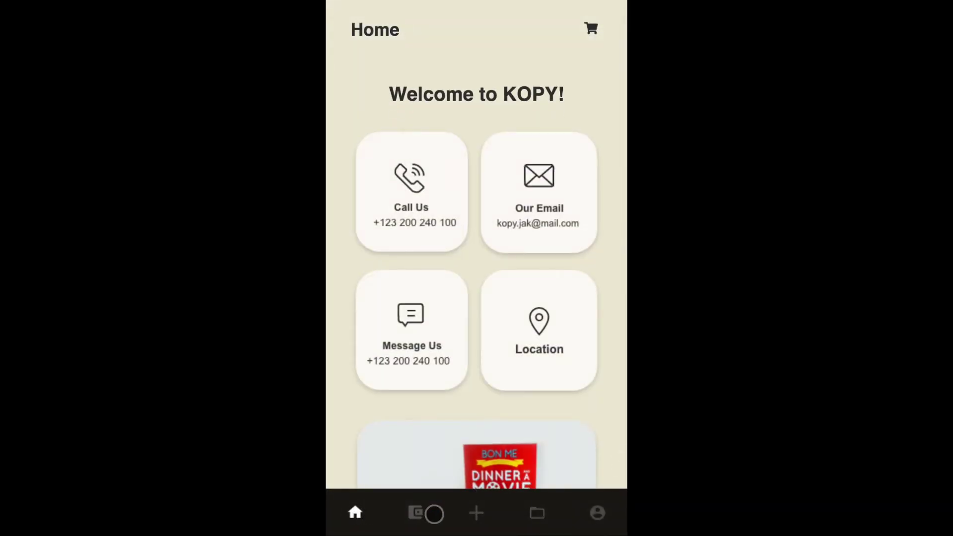
# - Open the Wallet page with its Rp. 10.000 balance and choose Top Up Wallet
pyautogui.click(416, 514)
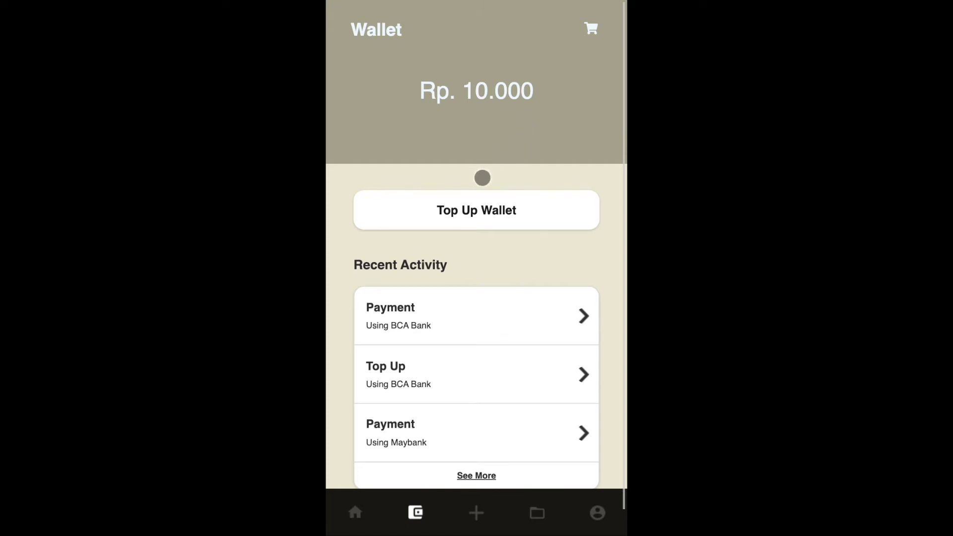
pyautogui.click(464, 209)
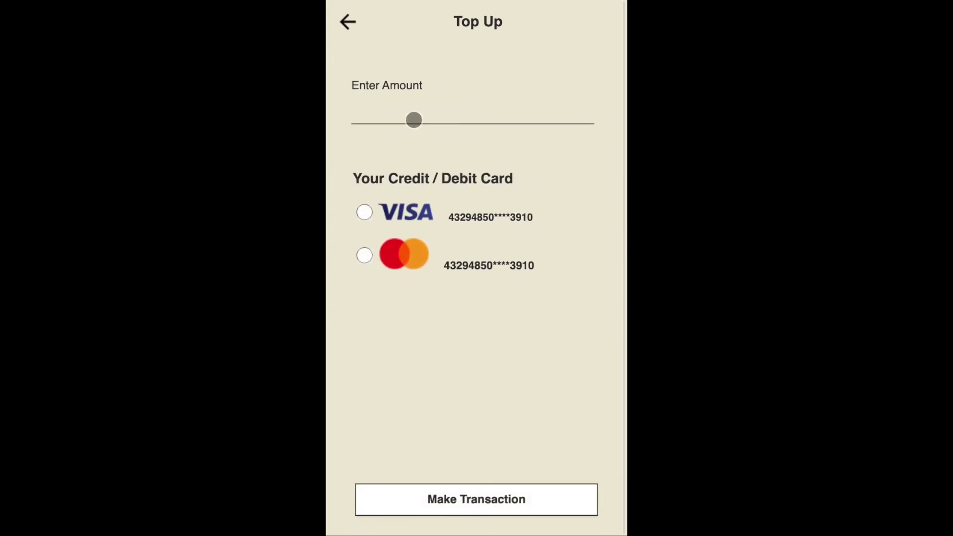
# - Clear the top-up amount, select the Mastercard card, and submit the transaction
pyautogui.click(414, 119)
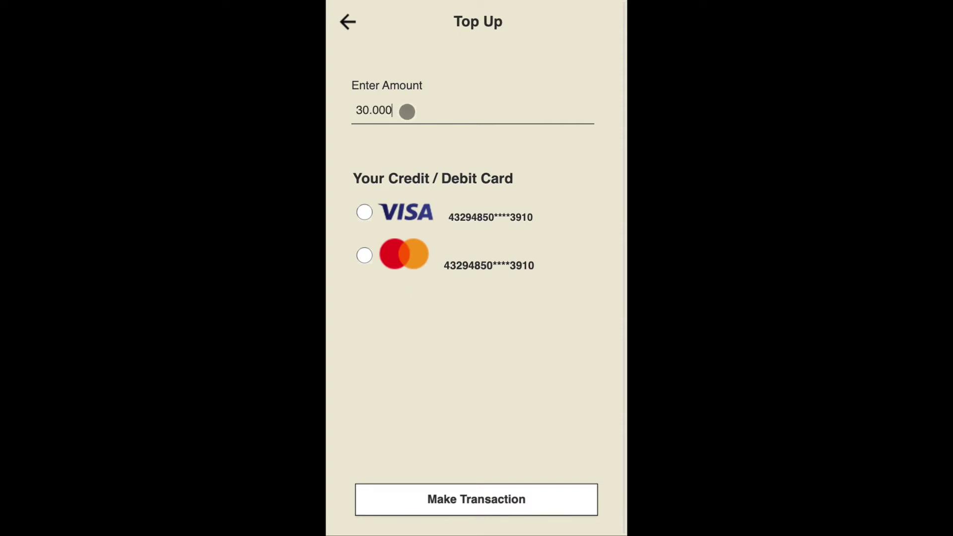
pyautogui.press('BackSpace')
pyautogui.press('BackSpace')
pyautogui.press('BackSpace')
pyautogui.press('BackSpace')
pyautogui.press('BackSpace')
pyautogui.press('BackSpace')
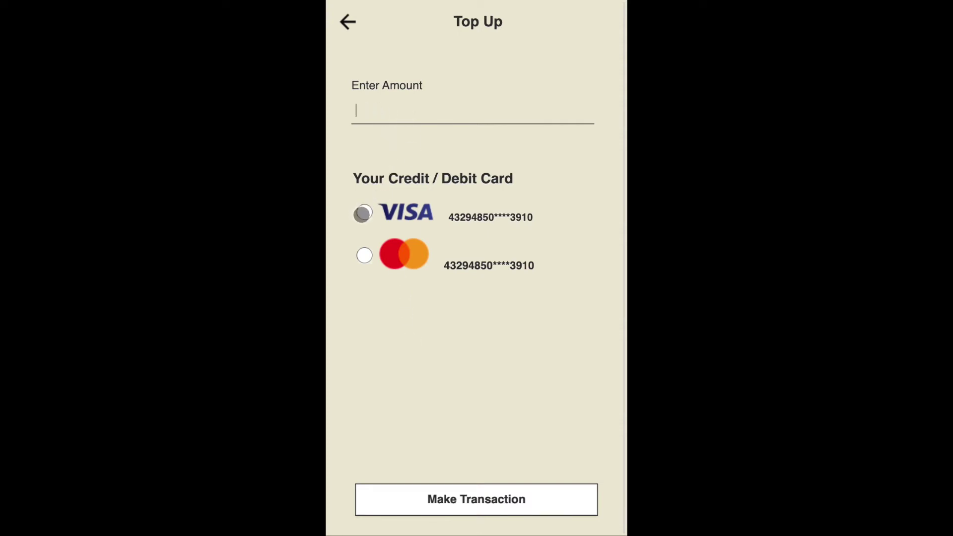
pyautogui.click(365, 255)
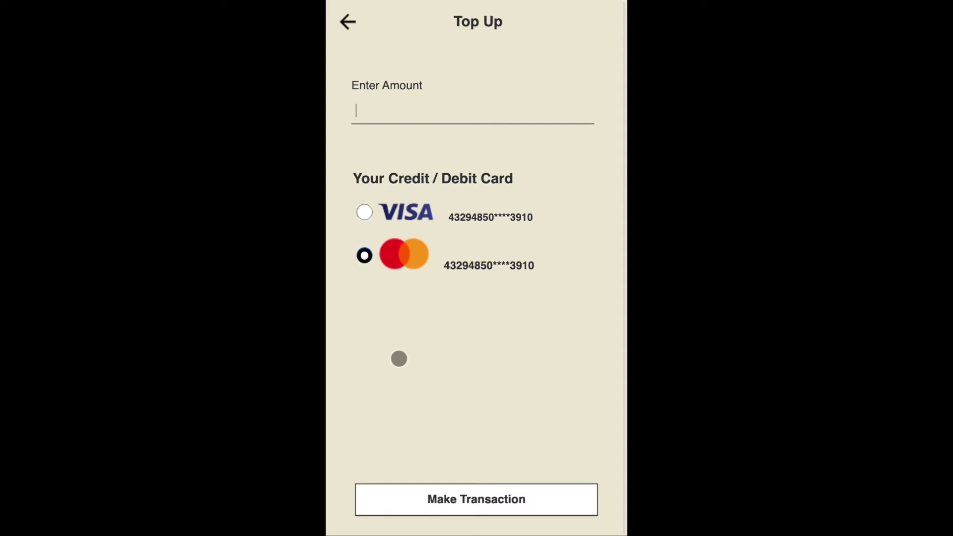
pyautogui.click(441, 498)
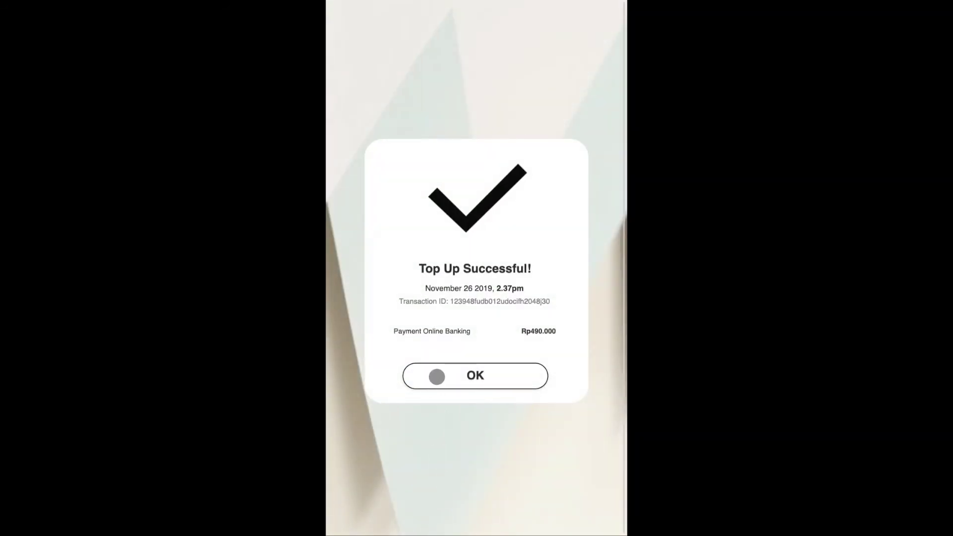
# - Dismiss the Top Up Successful message and open the full Payment Activity history
pyautogui.click(437, 377)
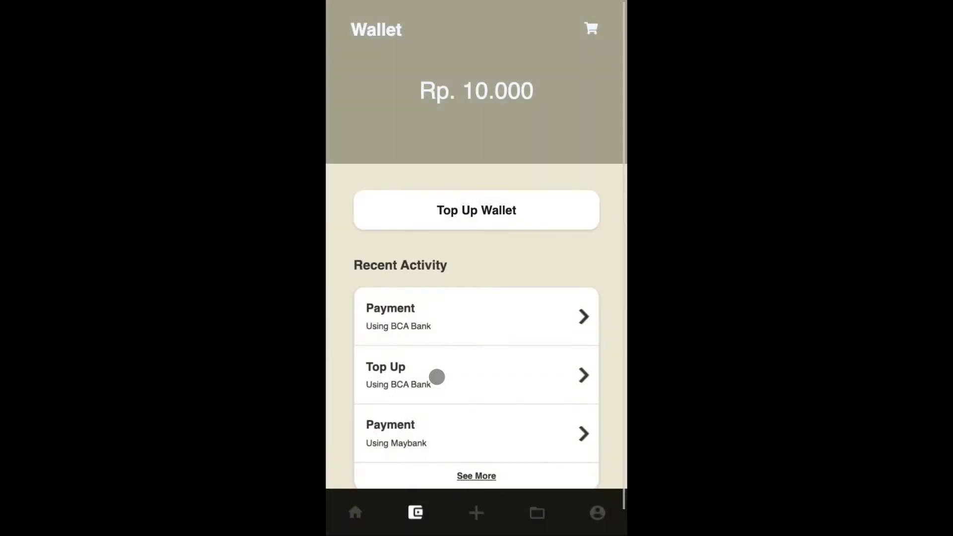
pyautogui.scroll(-1, 437, 377)
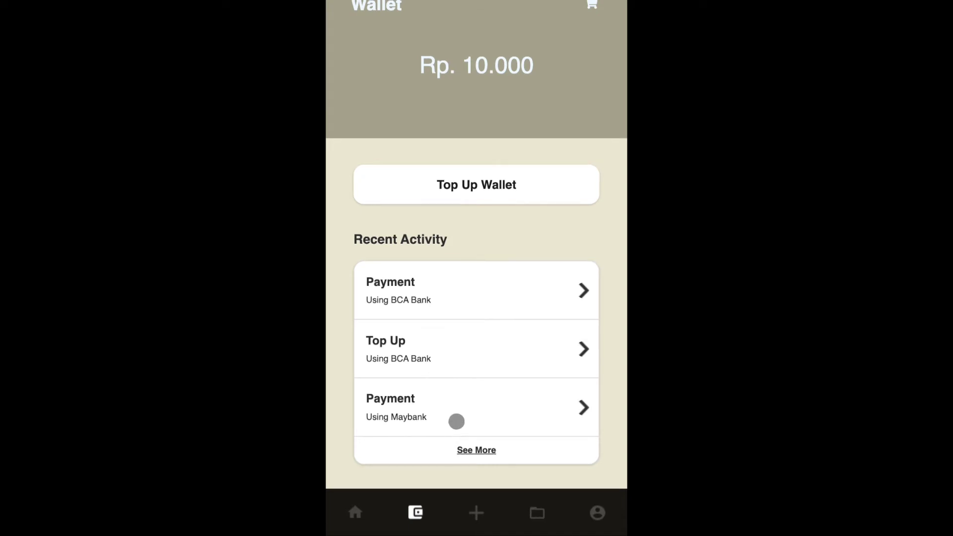
pyautogui.click(469, 449)
# - Start a new order with Poster as the item and A3 as print size
pyautogui.click(477, 512)
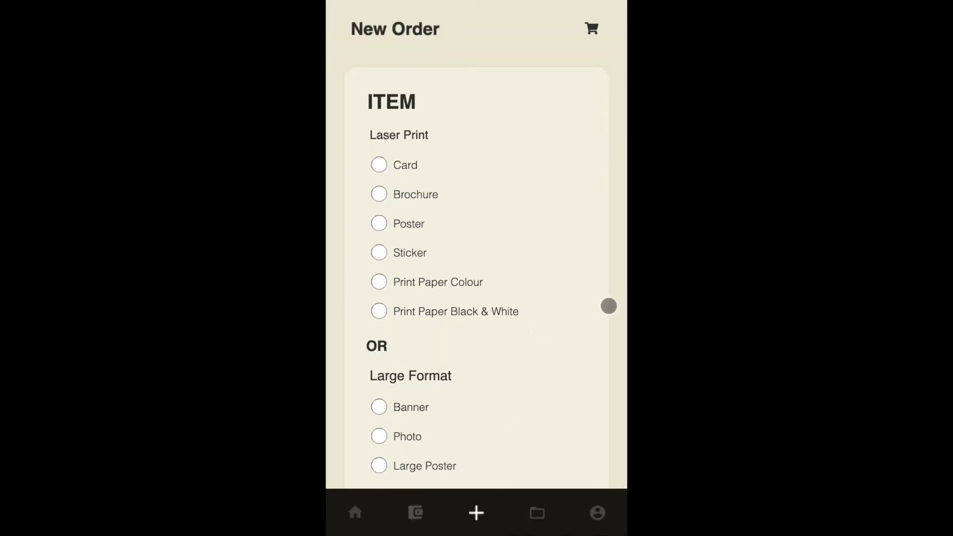
pyautogui.scroll(-2, 475, 139)
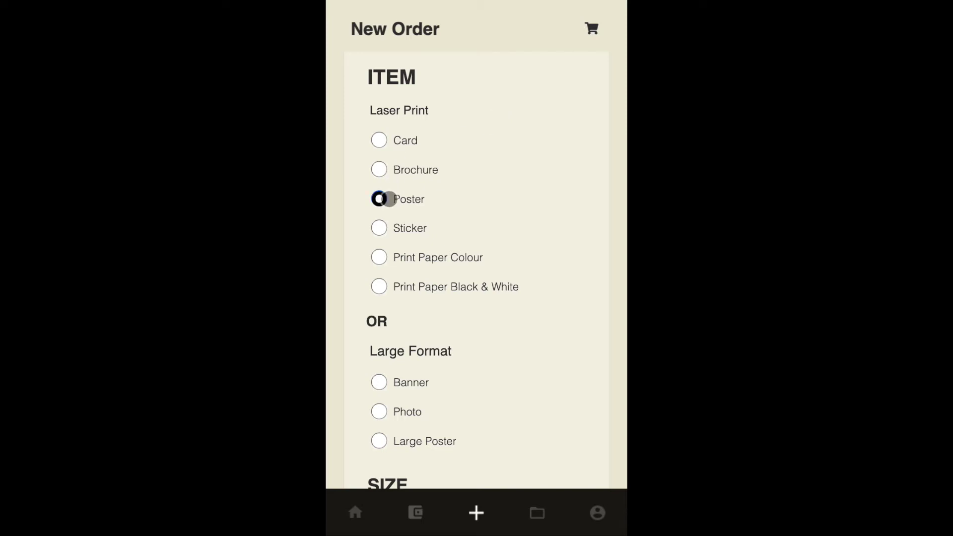
pyautogui.click(389, 199)
pyautogui.scroll(-4, 390, 199)
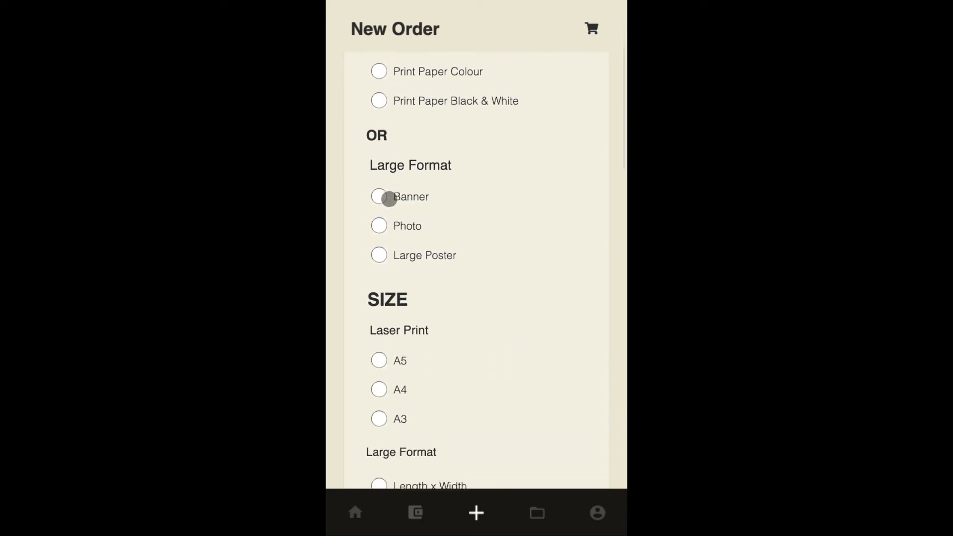
pyautogui.scroll(-2, 388, 197)
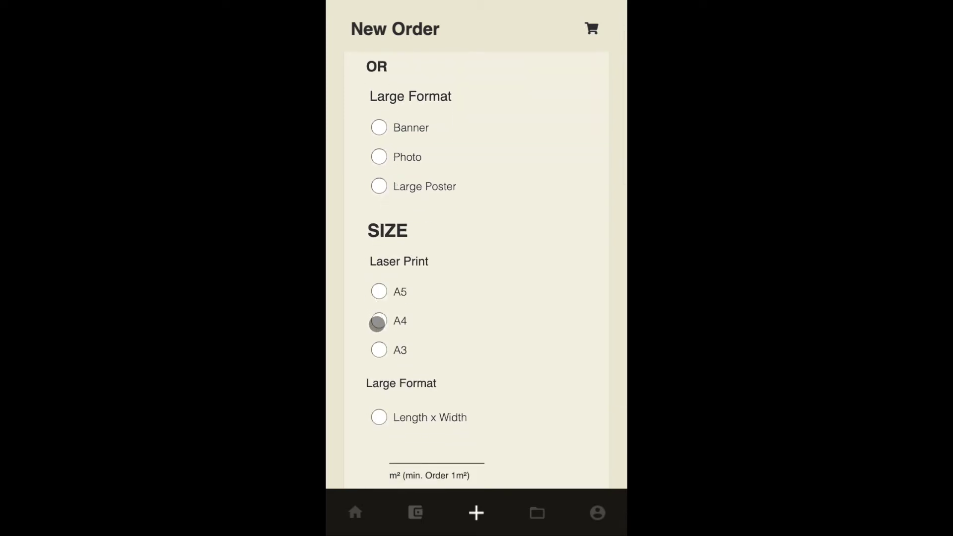
pyautogui.click(380, 349)
# - Try a 23 x 23 custom area, revert to A3, clear Length x Width, and choose One Sided
pyautogui.scroll(-3, 413, 236)
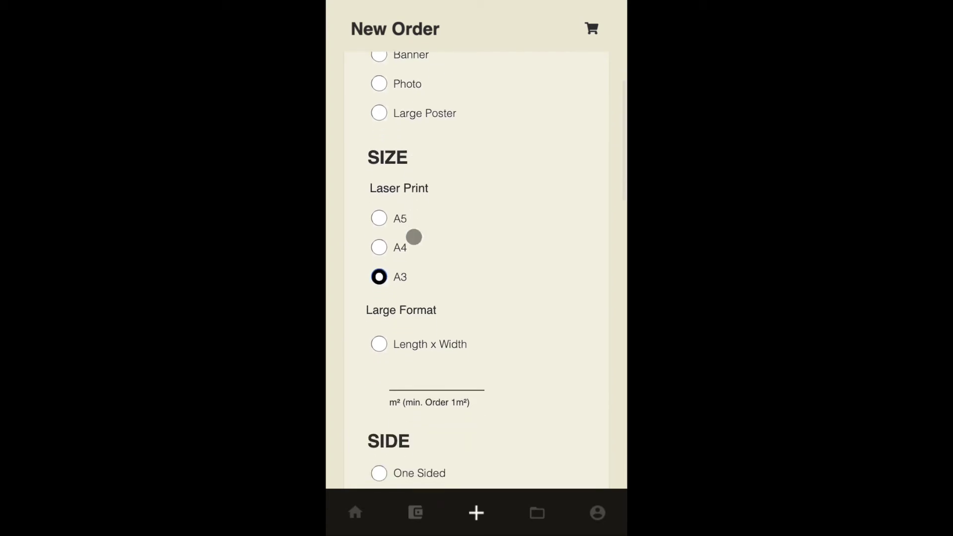
pyautogui.click(380, 280)
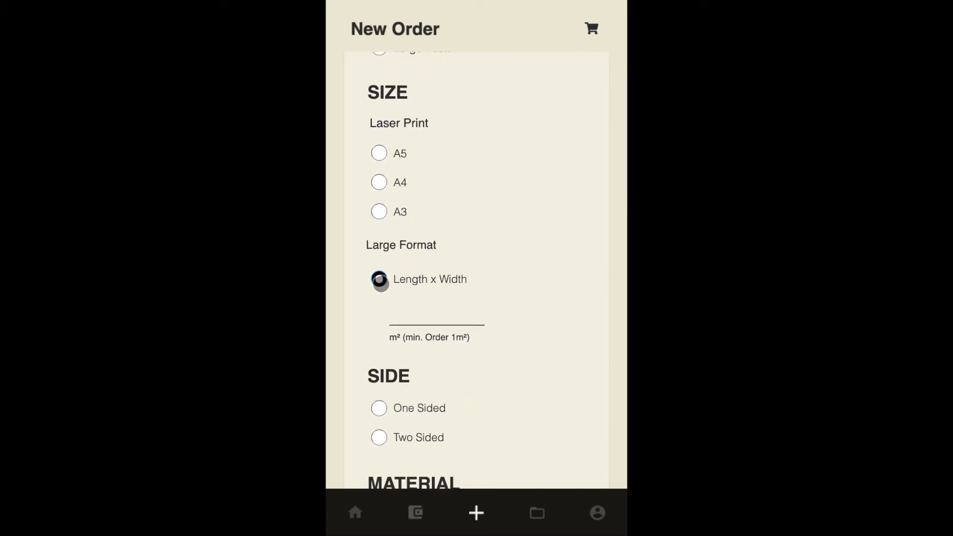
pyautogui.click(402, 319)
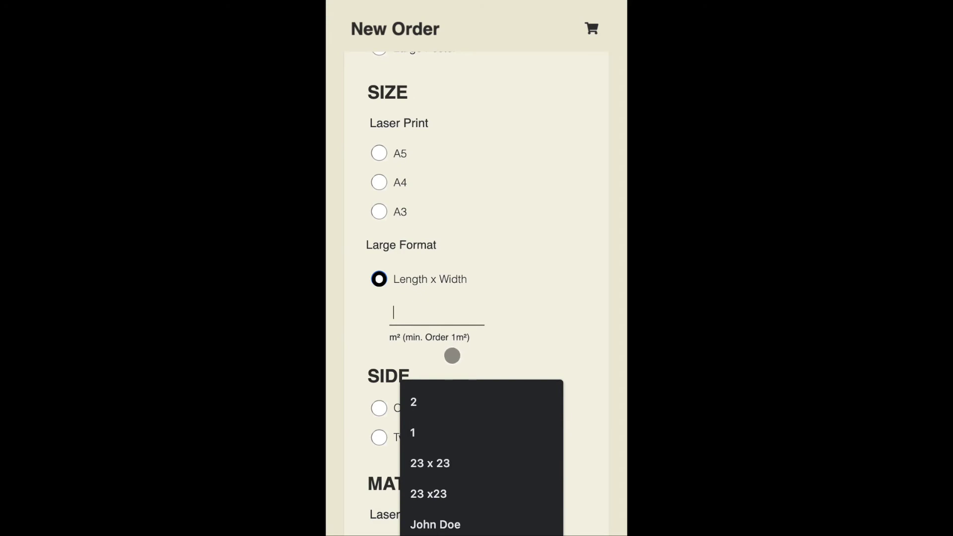
pyautogui.click(438, 458)
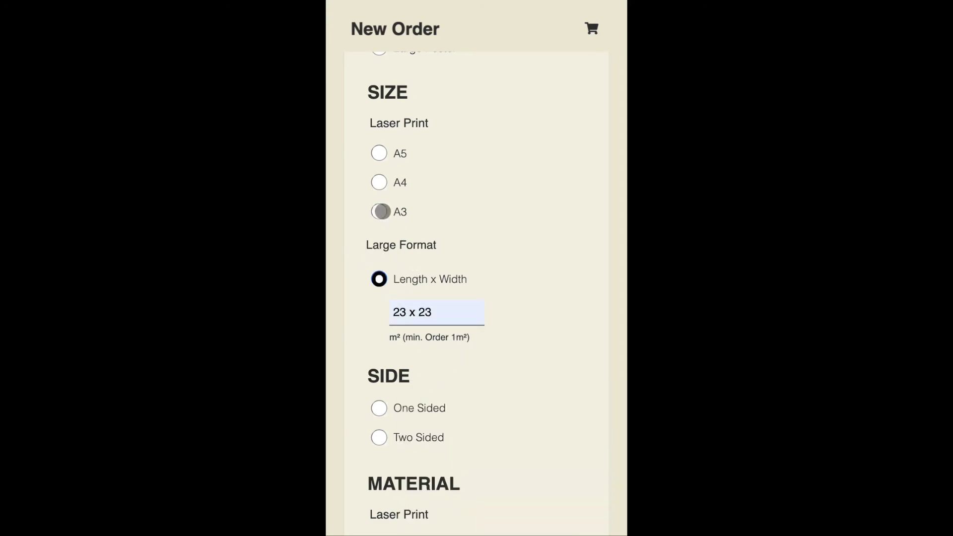
pyautogui.click(379, 211)
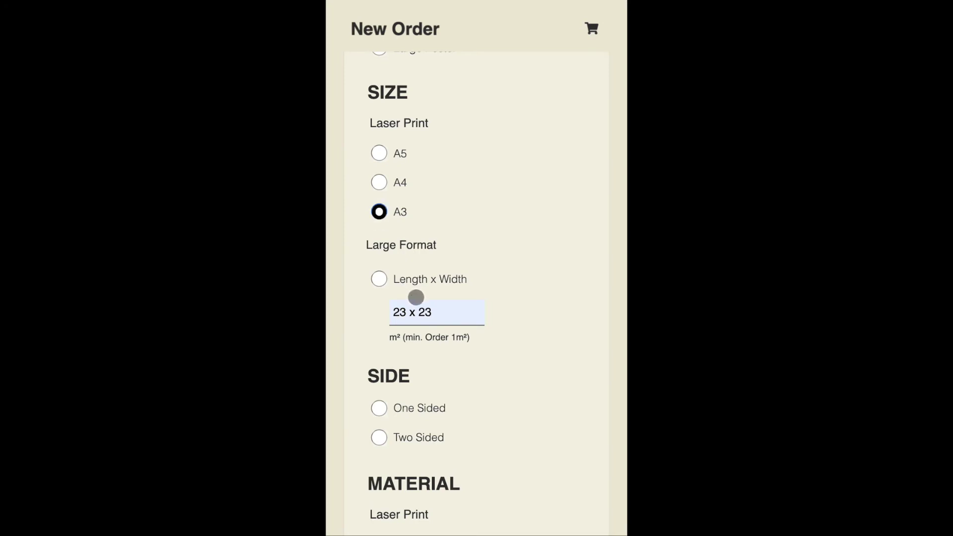
pyautogui.click(441, 313)
pyautogui.press('BackSpace')
pyautogui.press('BackSpace')
pyautogui.press('BackSpace')
pyautogui.press('BackSpace')
pyautogui.press('BackSpace')
pyautogui.press('BackSpace')
pyautogui.press('BackSpace')
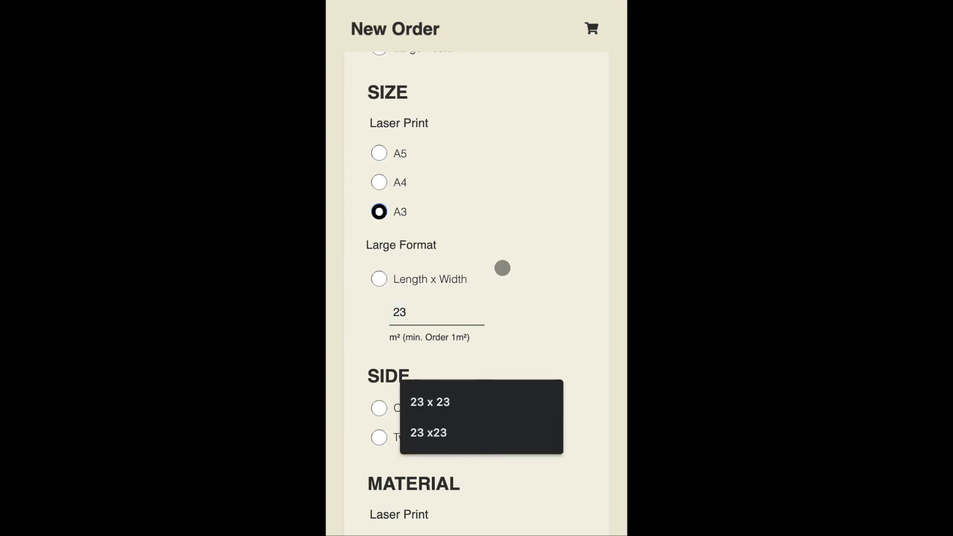
pyautogui.click(508, 253)
pyautogui.scroll(-2, 466, 294)
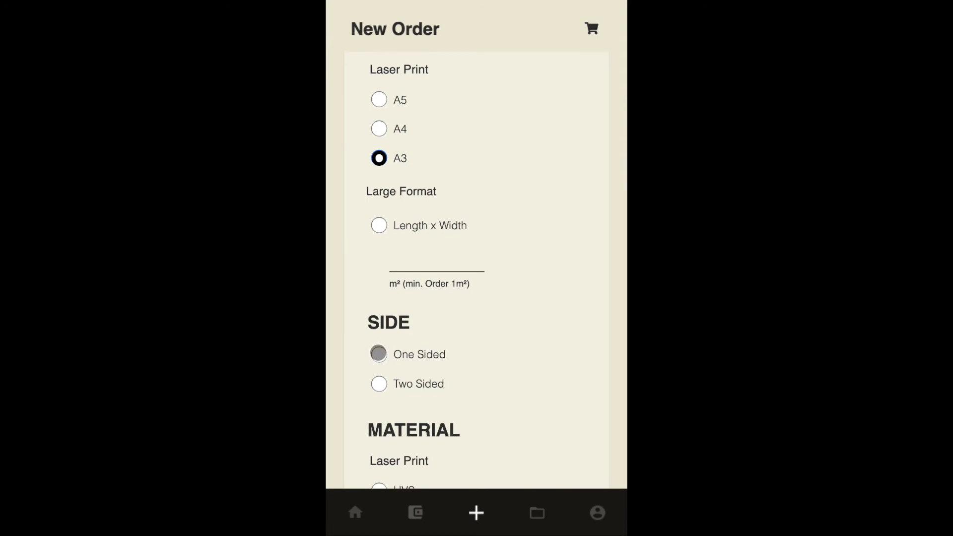
pyautogui.click(379, 362)
# - Set the material to Art Paper after trying Chroma Sticker and Flexi China
pyautogui.scroll(-5, 430, 322)
pyautogui.scroll(-4, 431, 322)
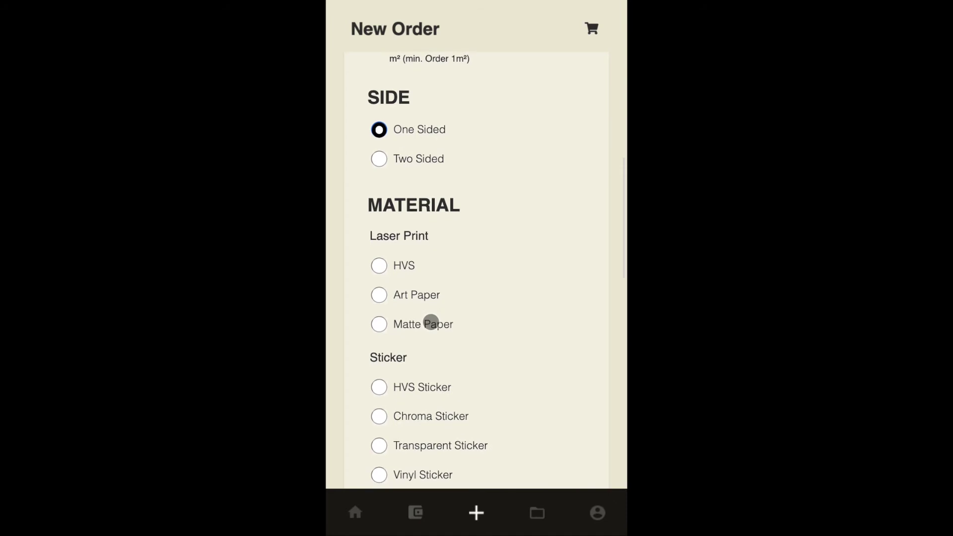
pyautogui.click(379, 207)
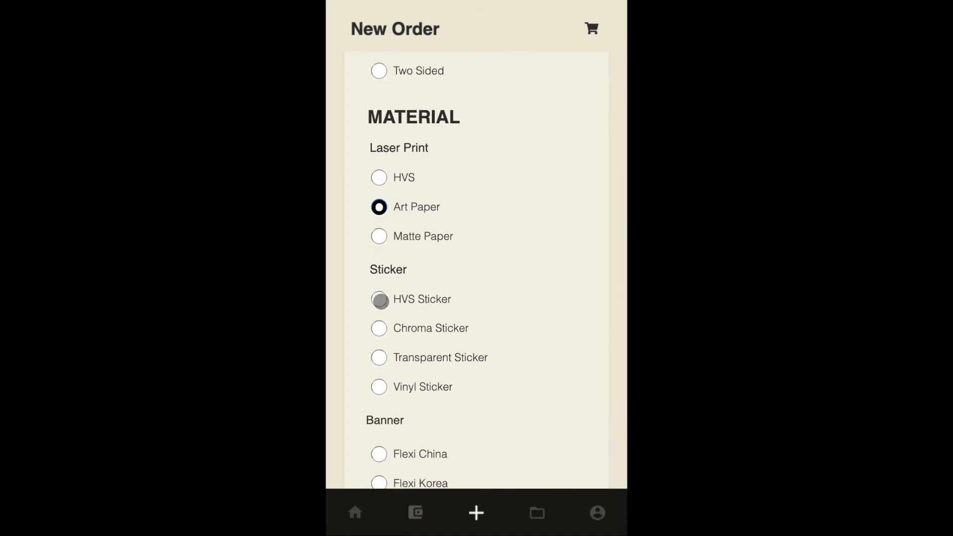
pyautogui.click(380, 329)
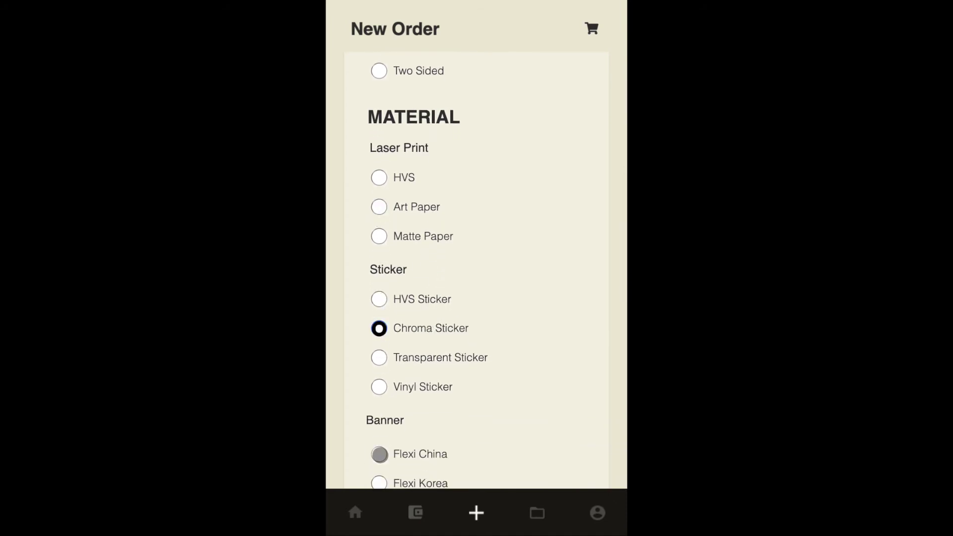
pyautogui.click(379, 454)
pyautogui.click(374, 213)
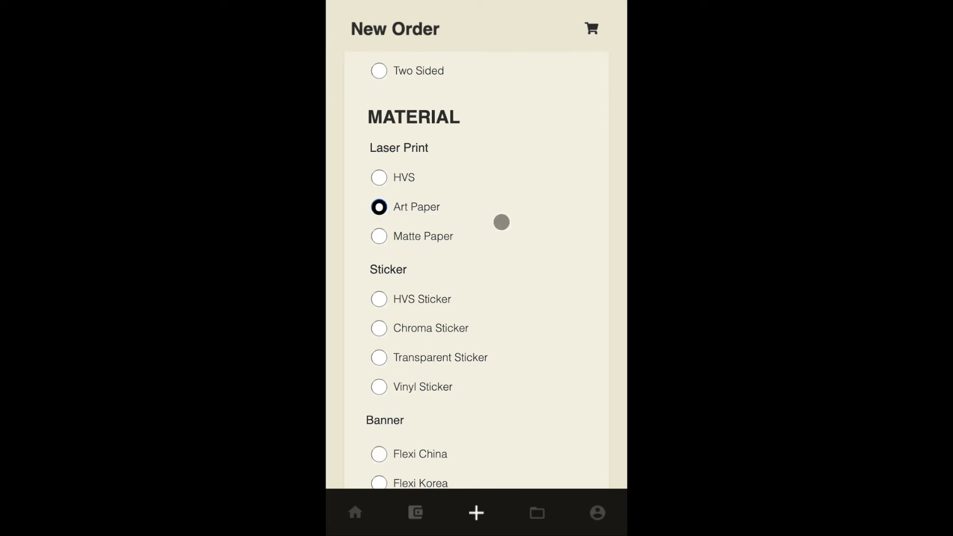
# - Choose 150gsm poster weight after trying 100gsm and 120gsm
pyautogui.scroll(-2, 502, 222)
pyautogui.scroll(-6, 501, 222)
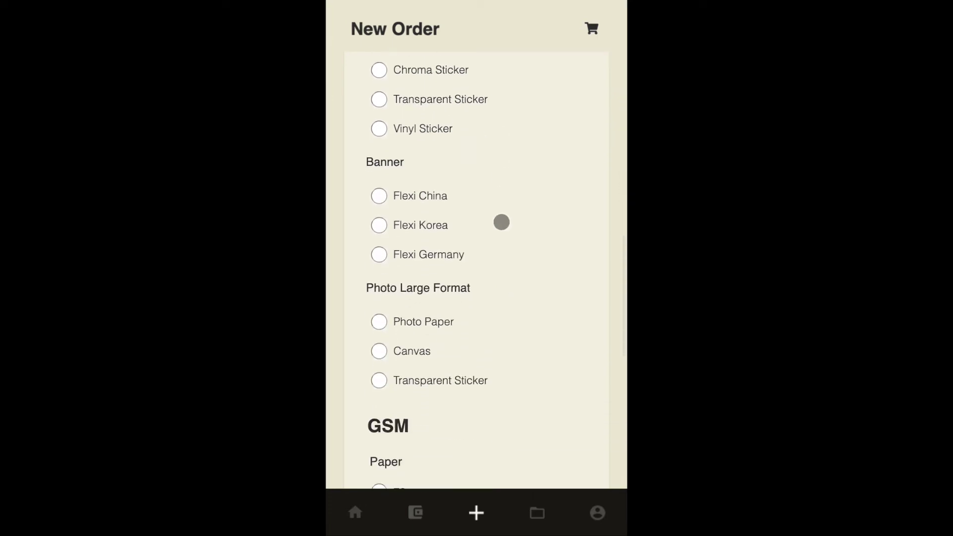
pyautogui.scroll(-3, 501, 222)
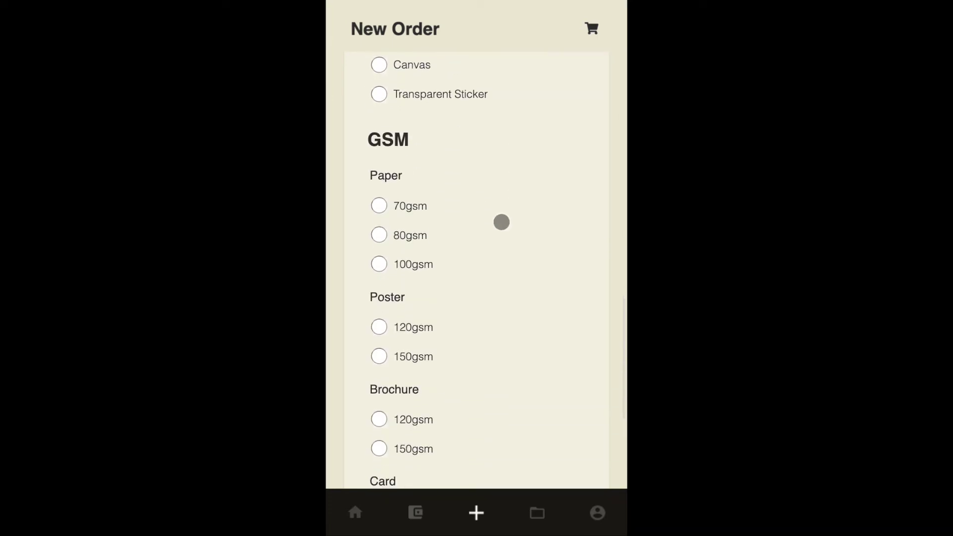
pyautogui.scroll(-1, 383, 357)
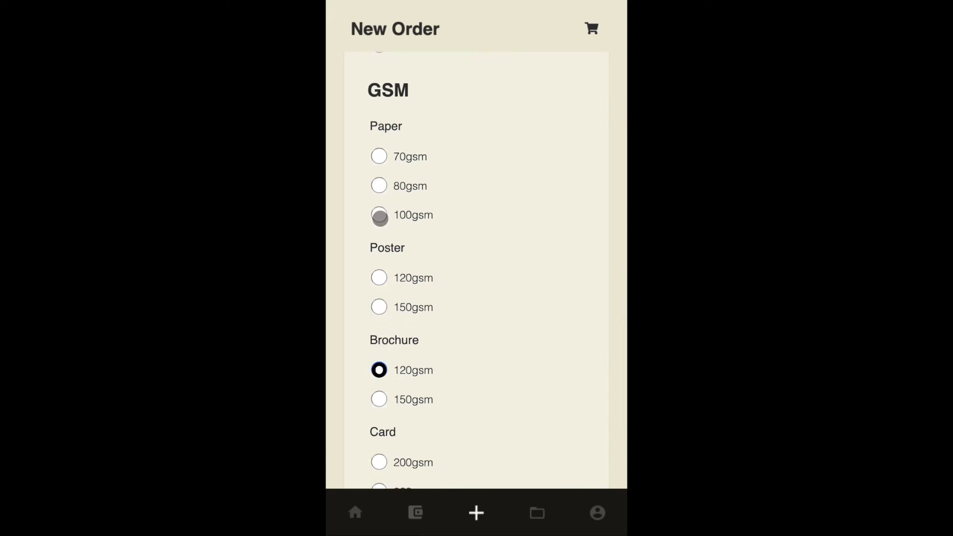
pyautogui.click(378, 214)
pyautogui.click(377, 278)
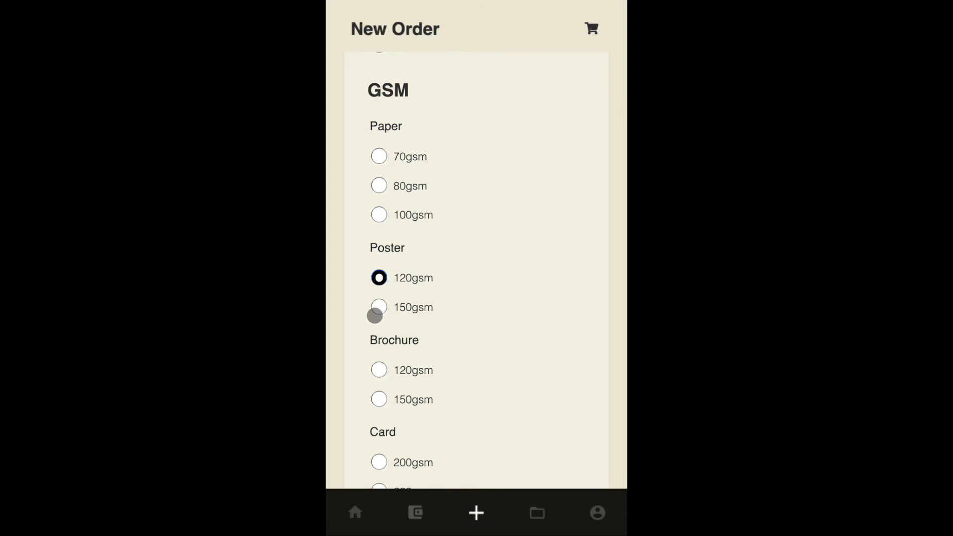
pyautogui.click(378, 308)
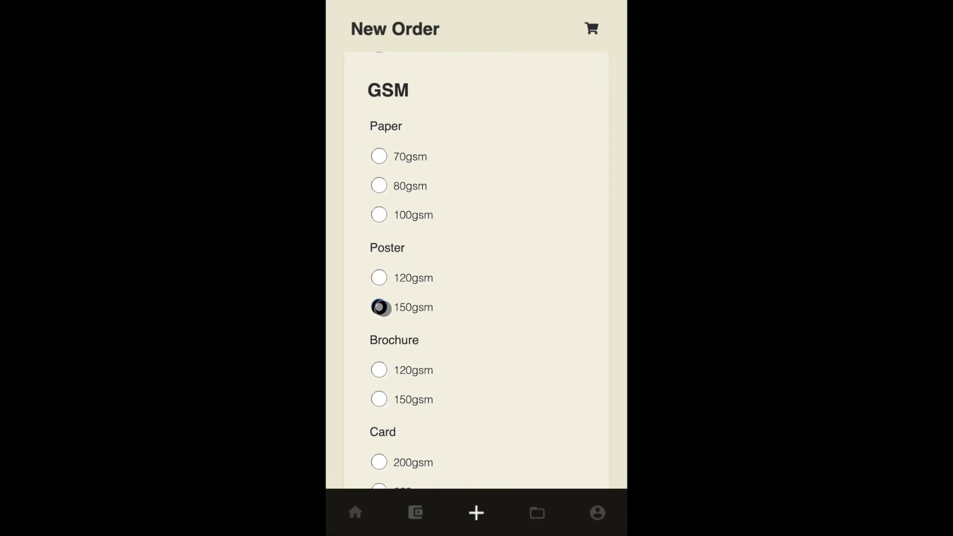
# - Set the order quantity to 1
pyautogui.scroll(-1, 449, 276)
pyautogui.scroll(-2, 449, 276)
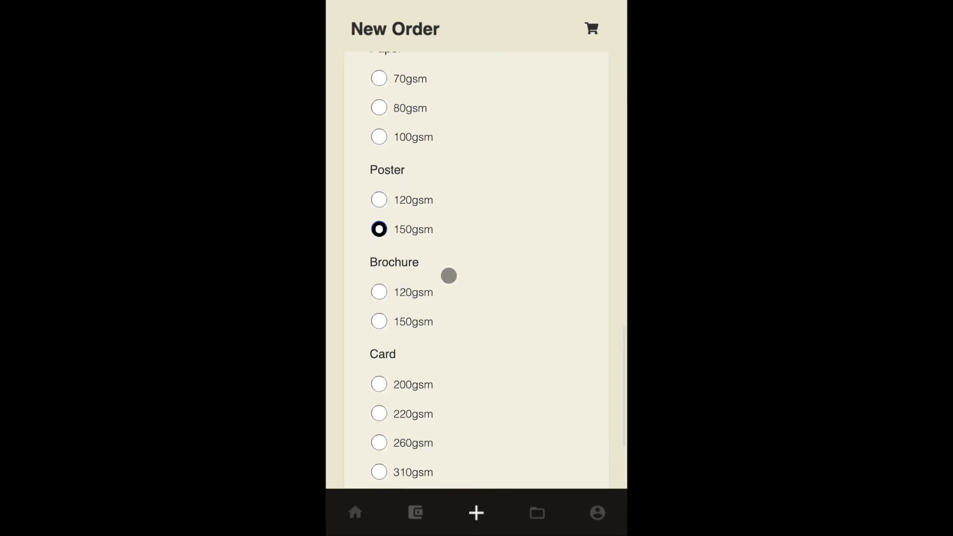
pyautogui.scroll(-3, 449, 275)
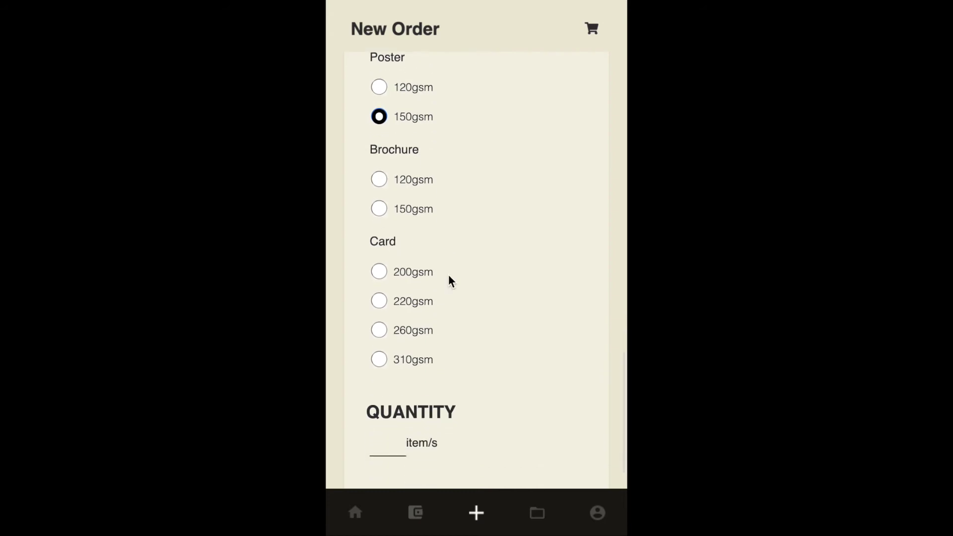
pyautogui.click(377, 363)
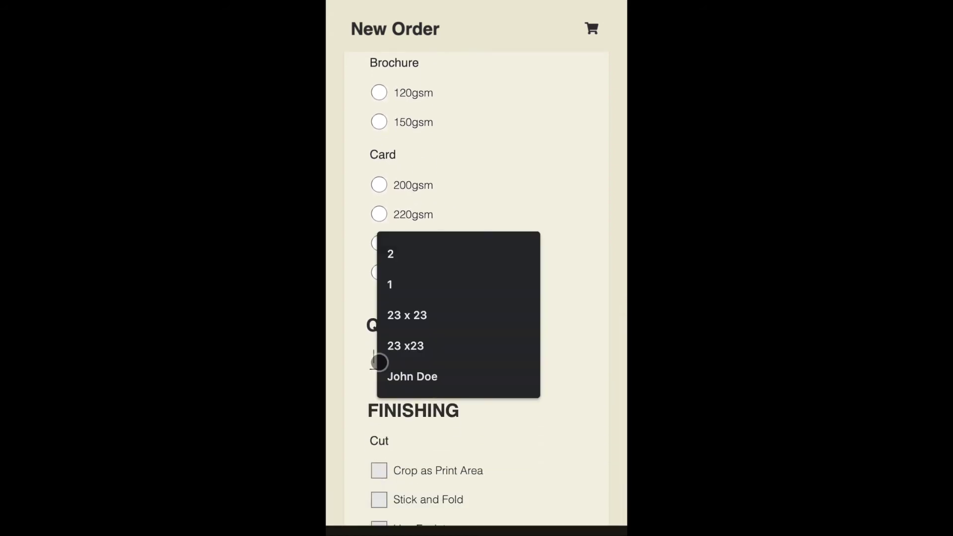
pyautogui.click(400, 276)
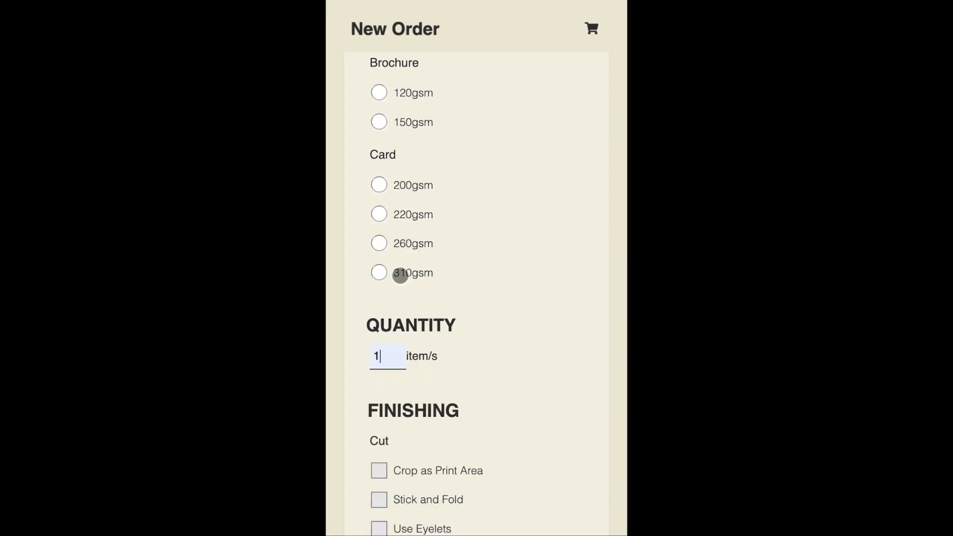
# - Add Crop as Print Area finishing, leaving stick and fold off, then open File Attachment
pyautogui.scroll(-2, 469, 335)
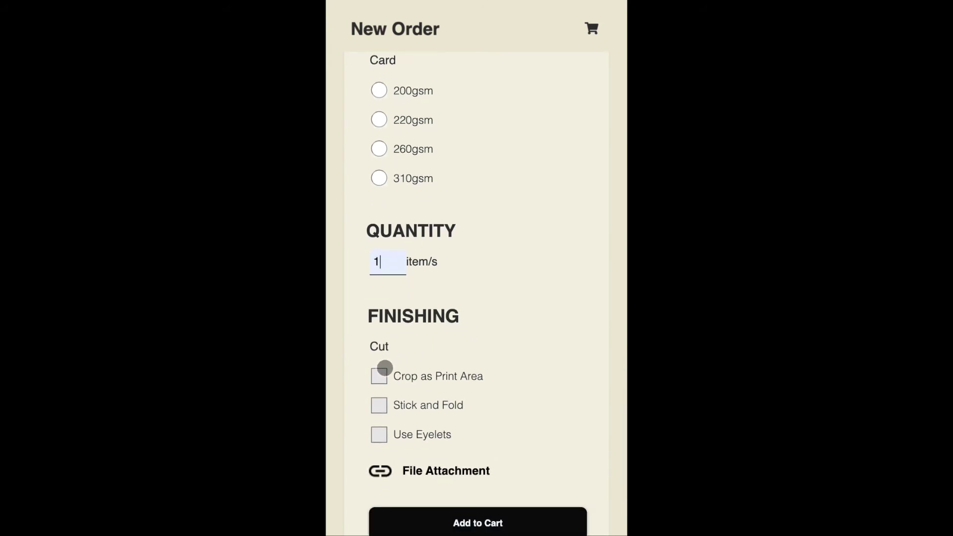
pyautogui.scroll(-1, 384, 366)
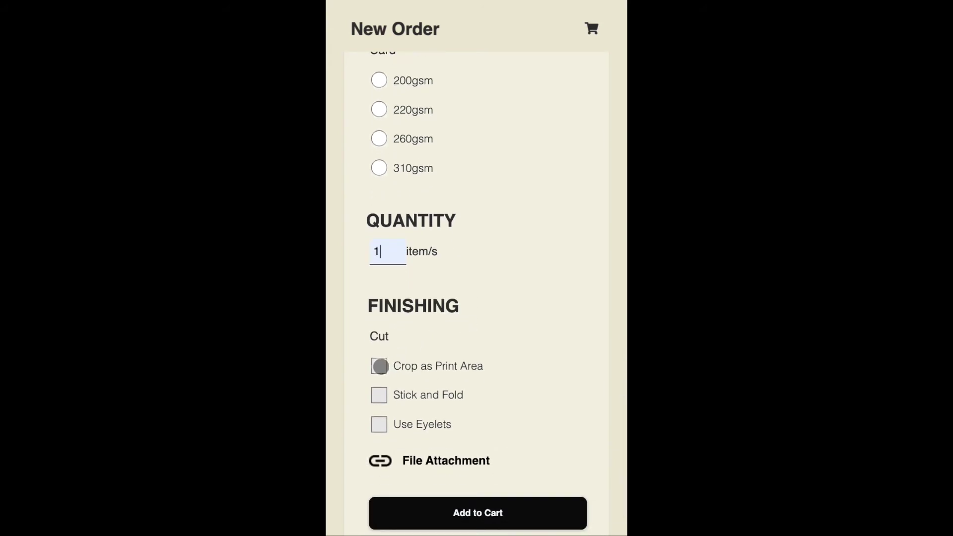
pyautogui.click(383, 367)
pyautogui.click(380, 398)
pyautogui.click(380, 397)
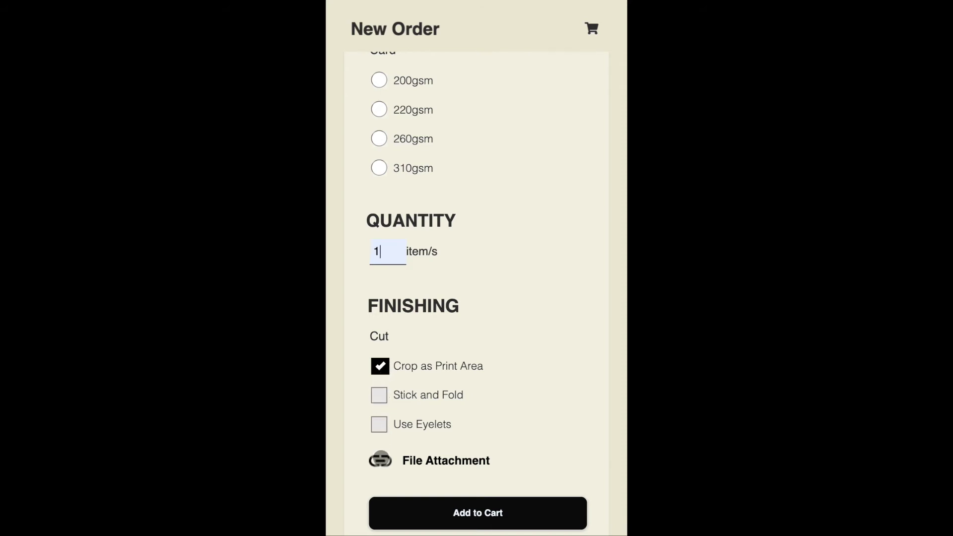
pyautogui.click(381, 461)
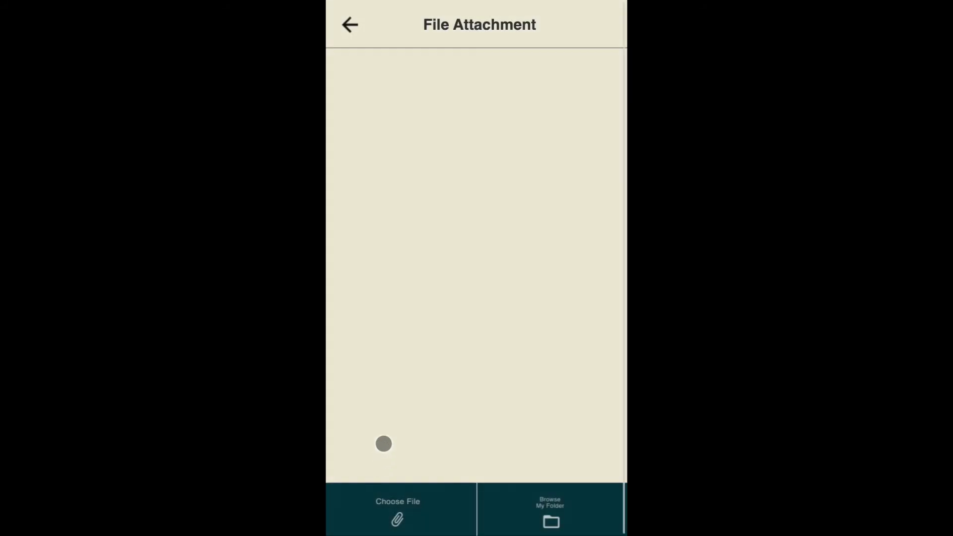
# - Attach JazzConcertPoster.png from the device's Files and return to the New Order form
pyautogui.click(389, 526)
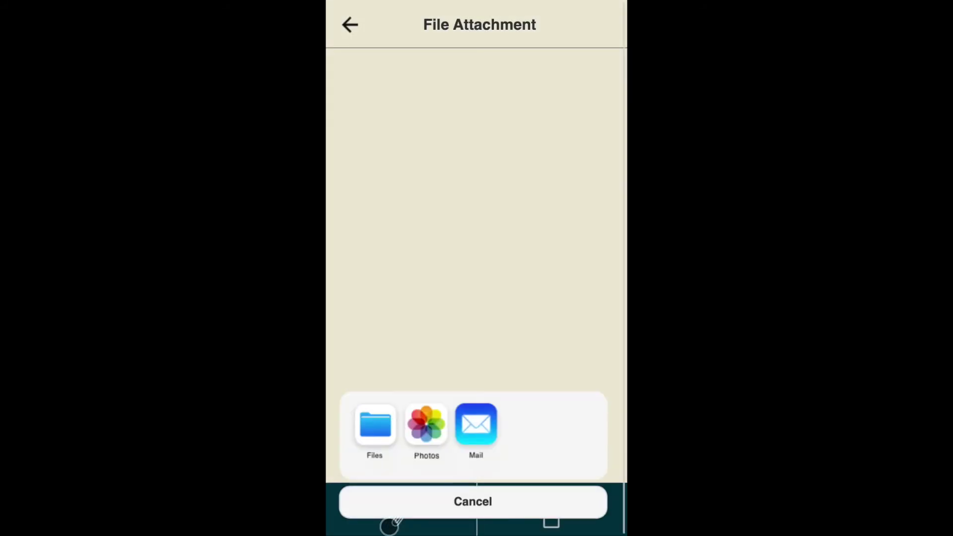
pyautogui.click(378, 429)
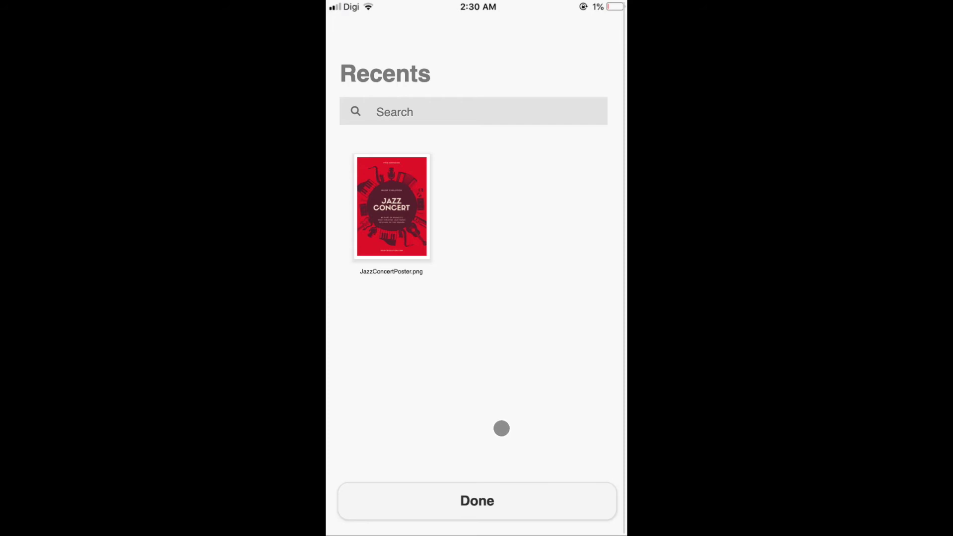
pyautogui.click(489, 497)
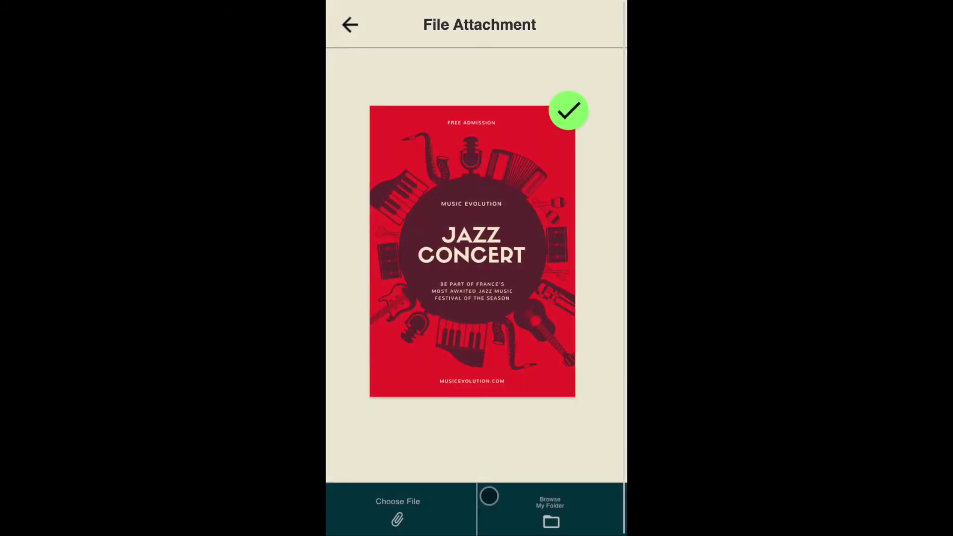
pyautogui.click(350, 25)
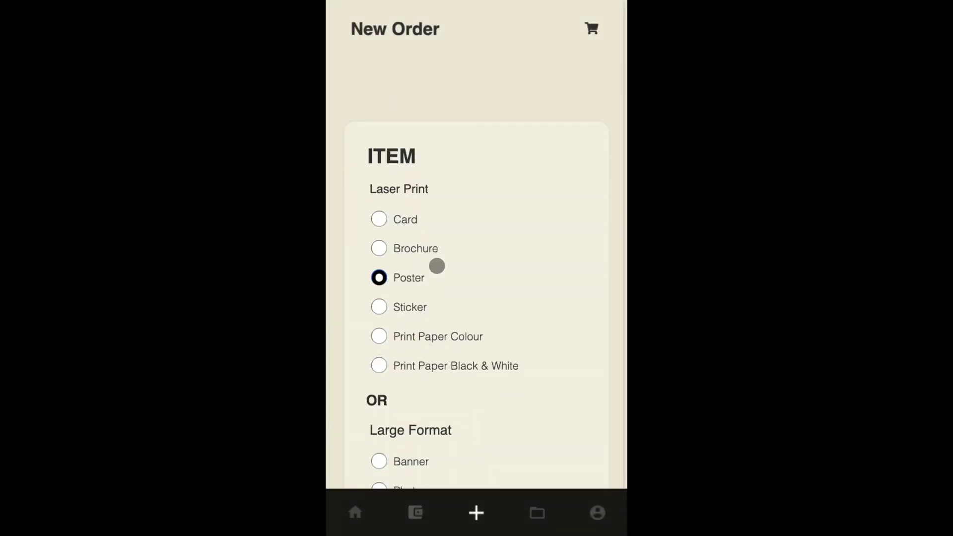
# - Add the A3 poster order (Rp17.000) to the cart and proceed through Pay & Checkout to the address list
pyautogui.scroll(-15, 437, 266)
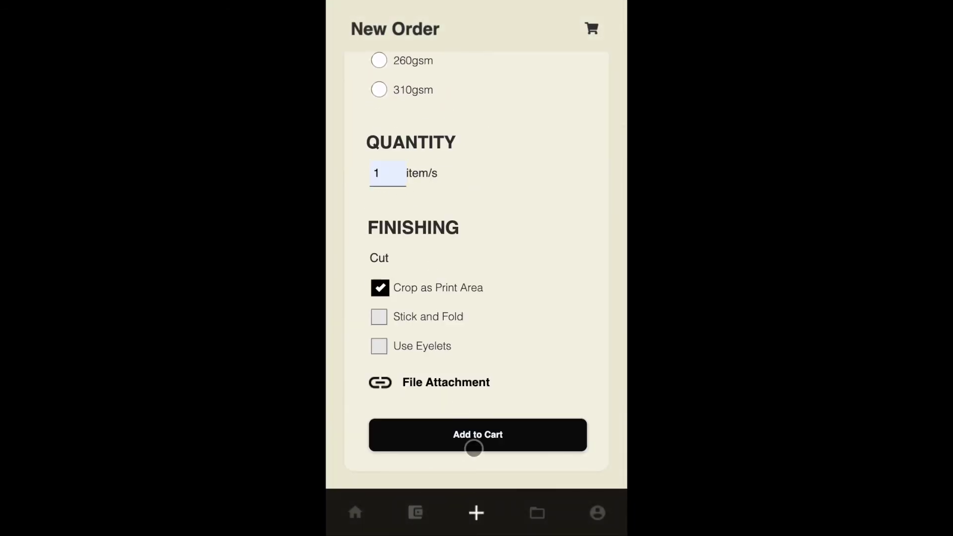
pyautogui.click(474, 448)
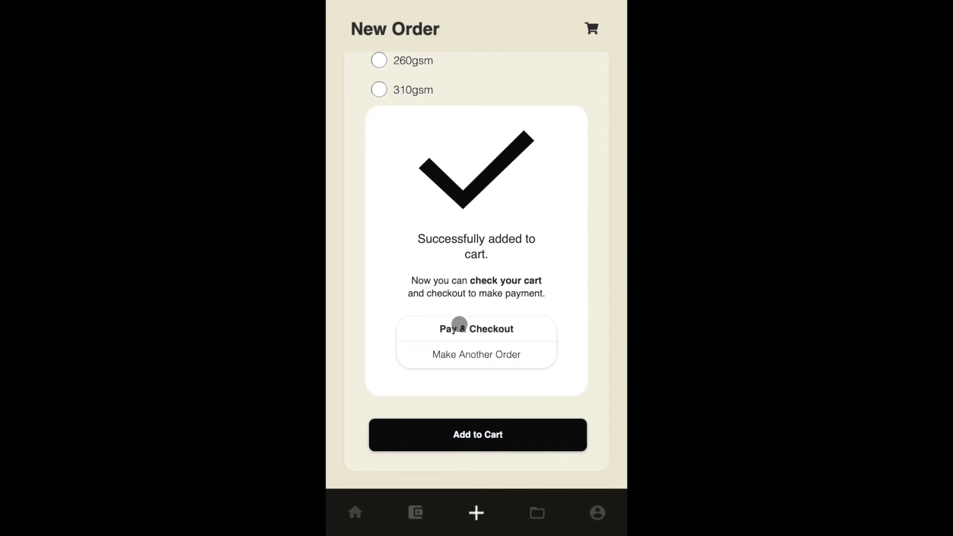
pyautogui.click(459, 325)
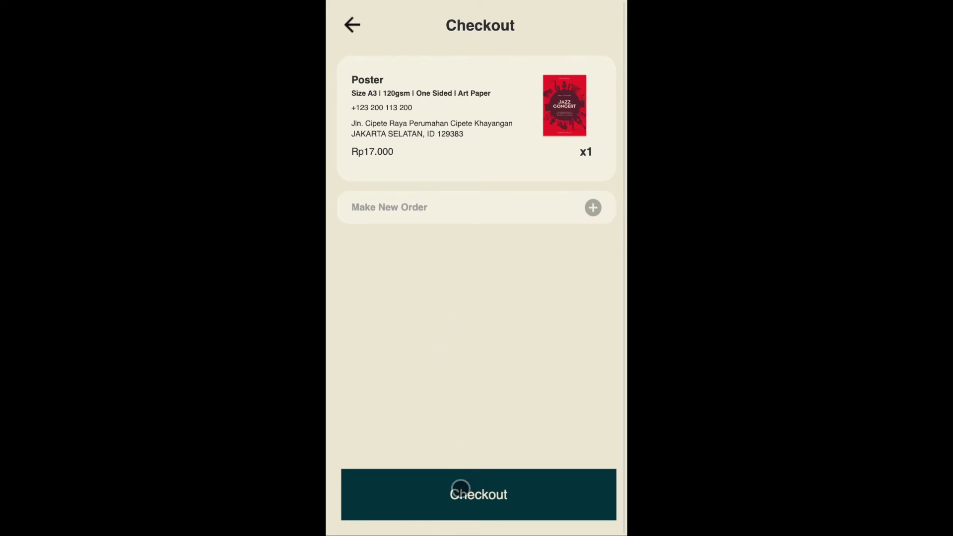
pyautogui.click(460, 489)
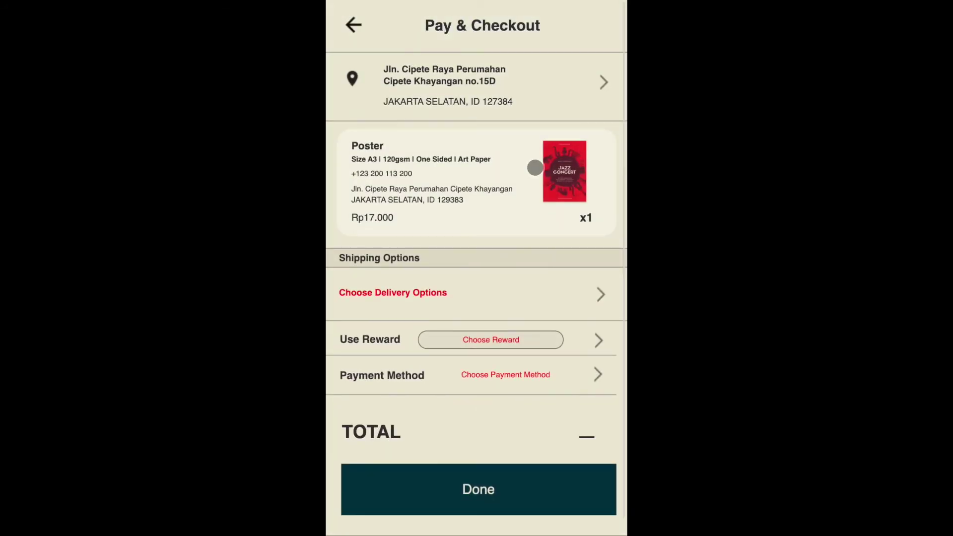
pyautogui.click(600, 83)
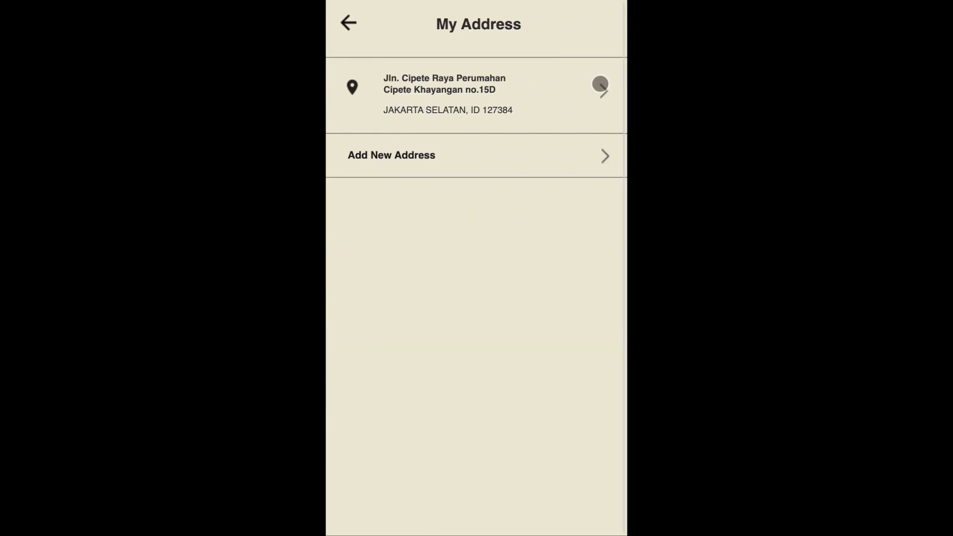
# - Fill the new address form's house number, building, block and city fields, save it, and return to checkout
pyautogui.click(612, 166)
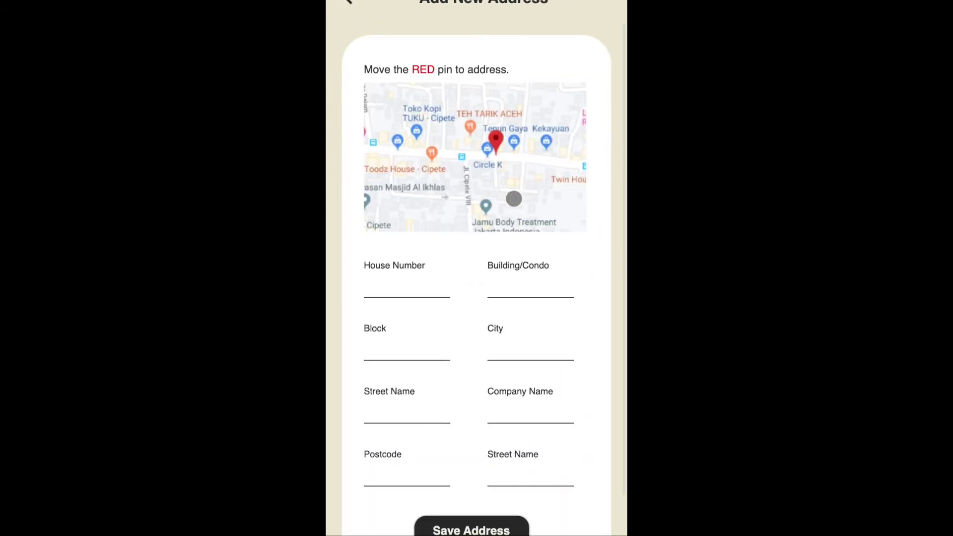
pyautogui.click(411, 281)
pyautogui.click(523, 278)
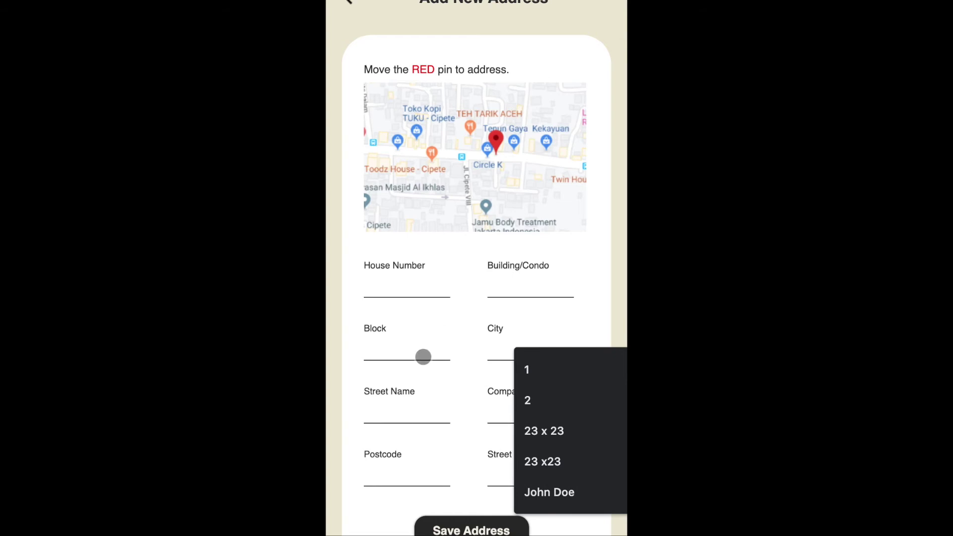
pyautogui.click(423, 357)
pyautogui.click(544, 356)
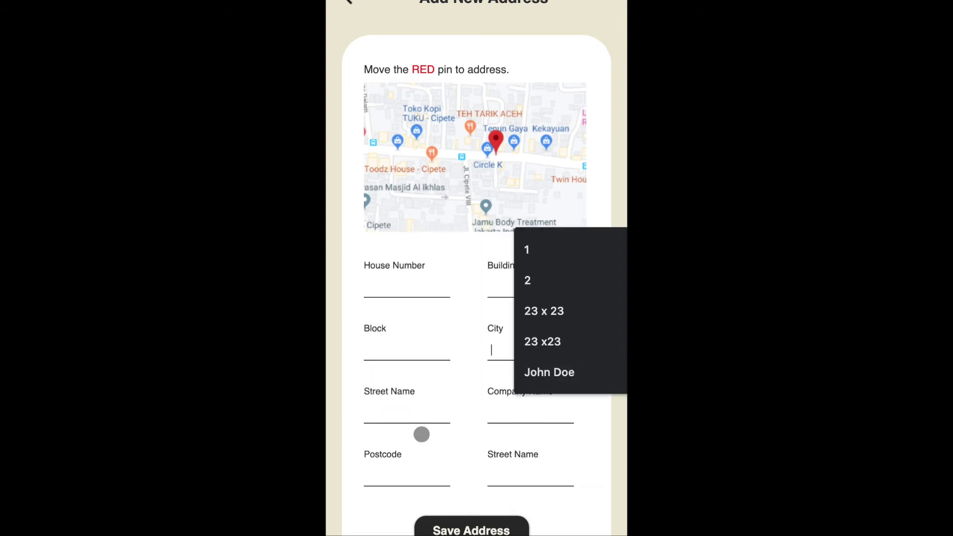
pyautogui.click(504, 471)
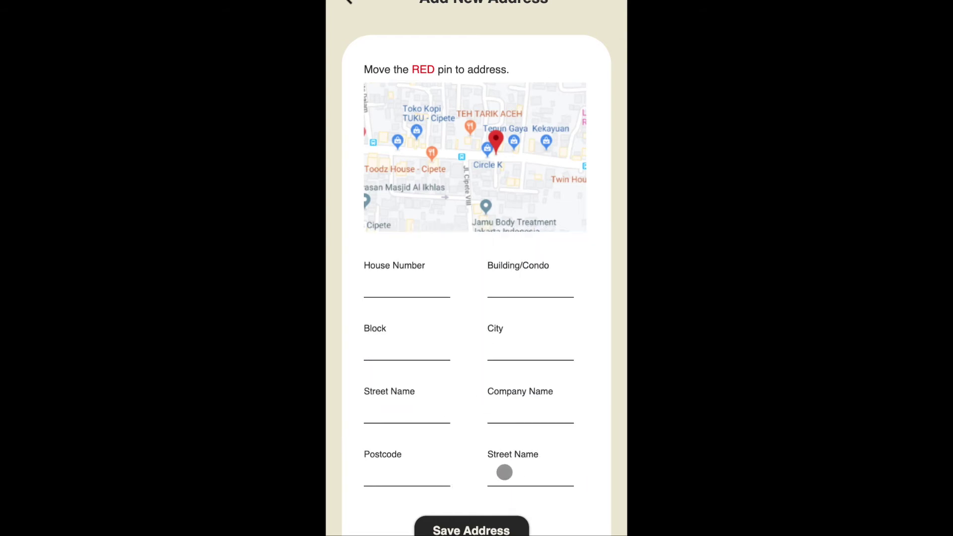
pyautogui.scroll(-1, 505, 470)
pyautogui.click(480, 494)
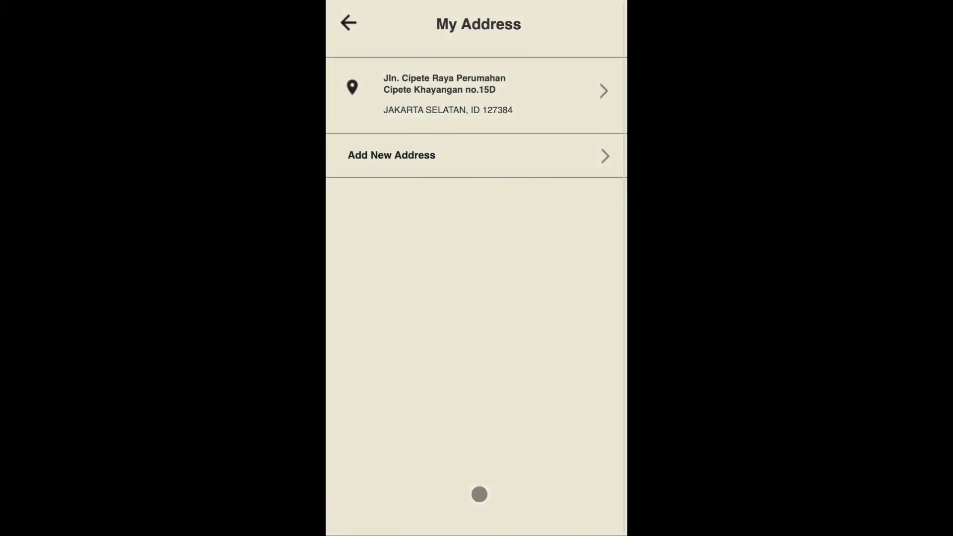
pyautogui.click(351, 24)
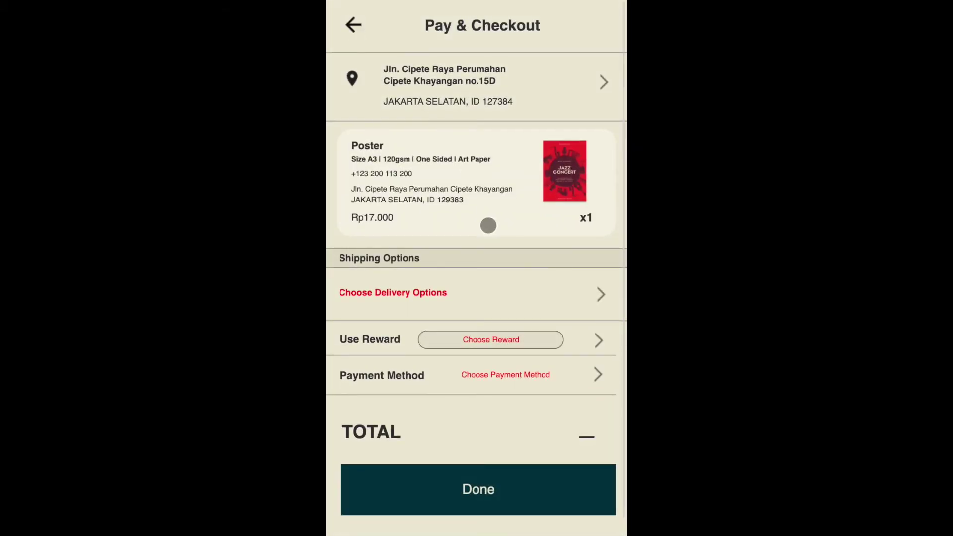
# - Set the order's delivery option to Same Day Grab Express
pyautogui.click(602, 299)
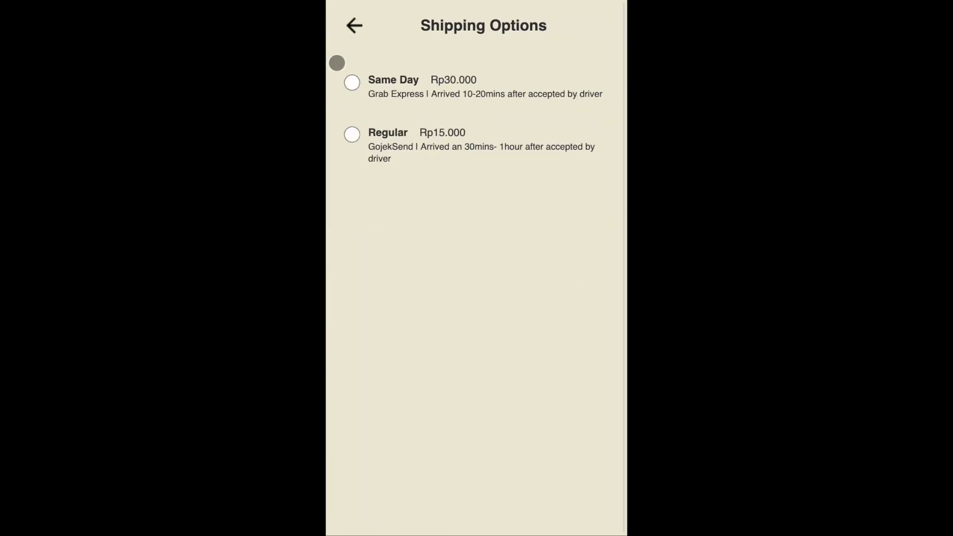
pyautogui.click(352, 81)
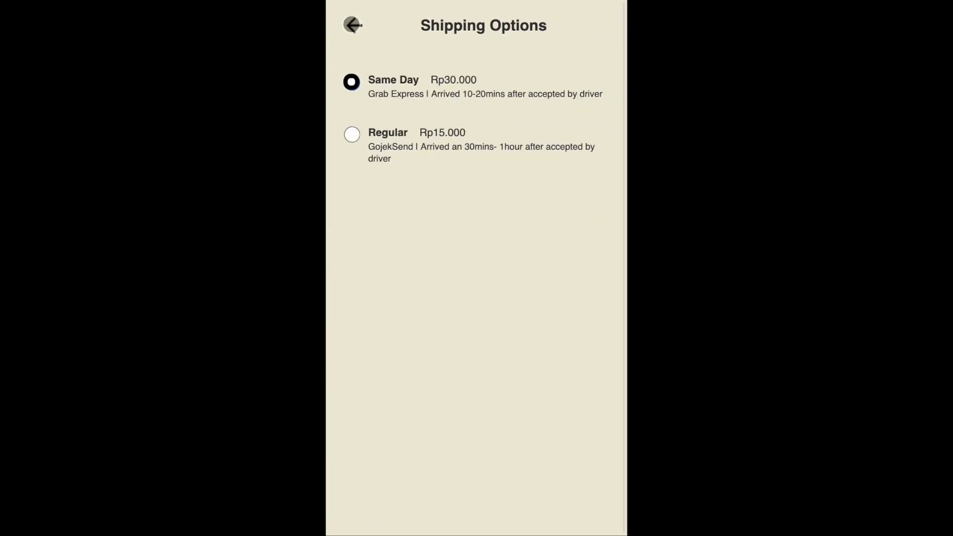
pyautogui.click(354, 25)
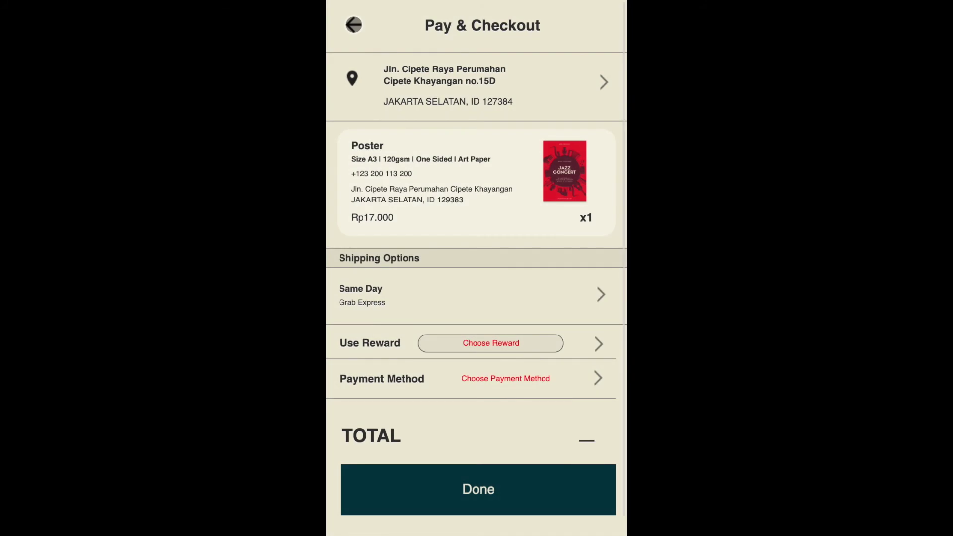
# - Apply the Rp5.000 off Poster Printing reward to the order
pyautogui.click(594, 345)
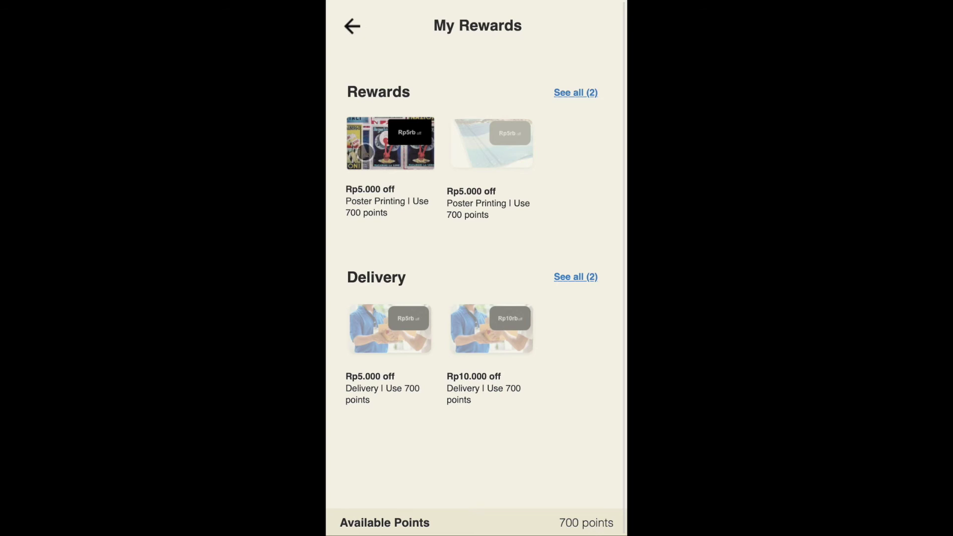
pyautogui.click(366, 152)
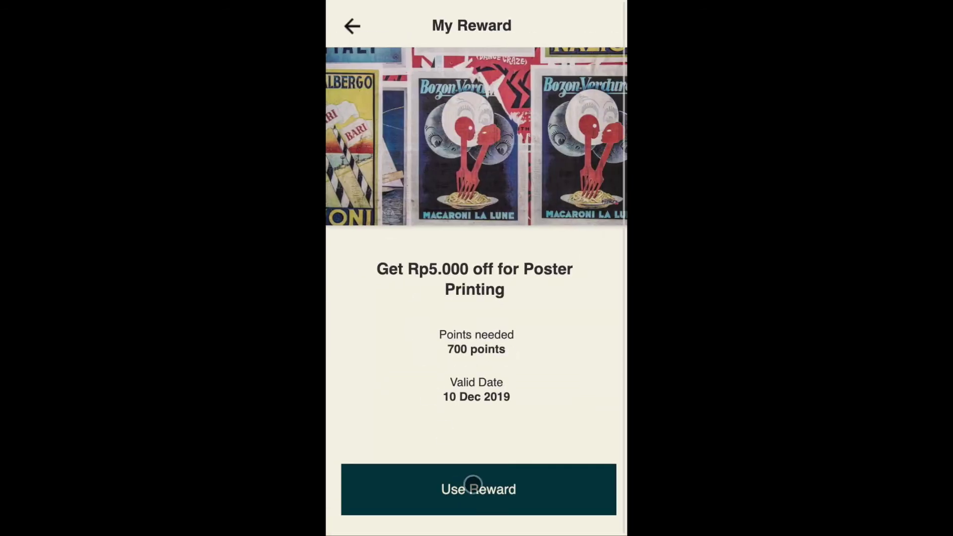
pyautogui.click(474, 484)
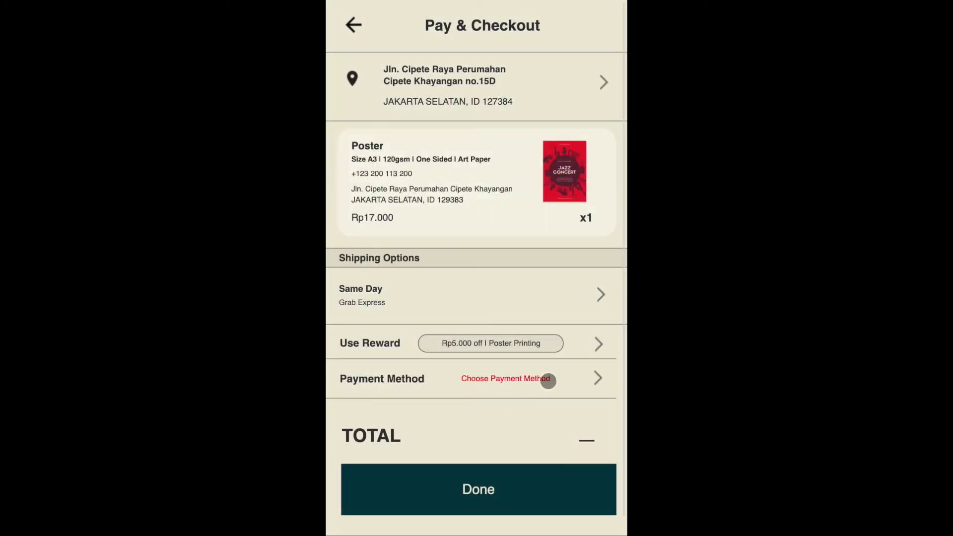
pyautogui.click(596, 378)
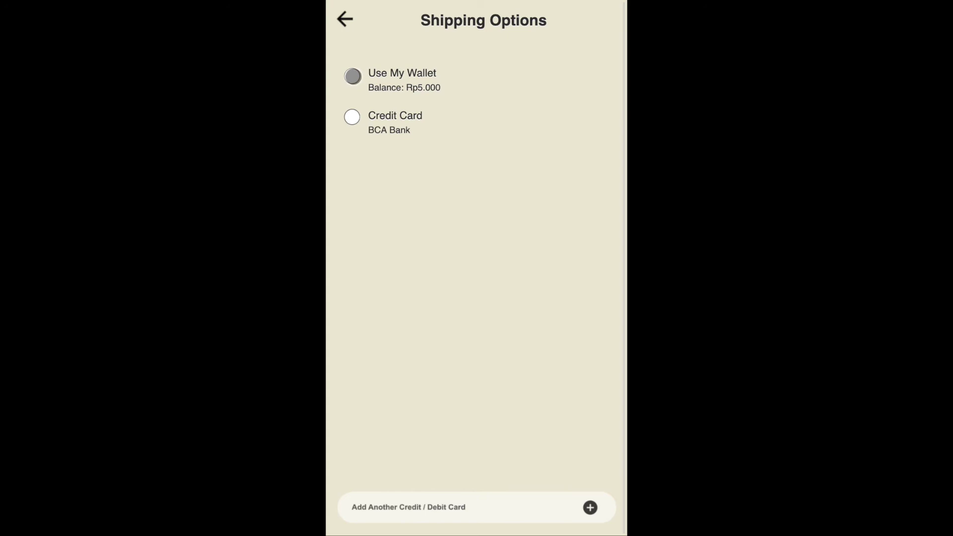
# - Choose Use My Wallet as the payment method for the order
pyautogui.click(352, 76)
pyautogui.click(352, 117)
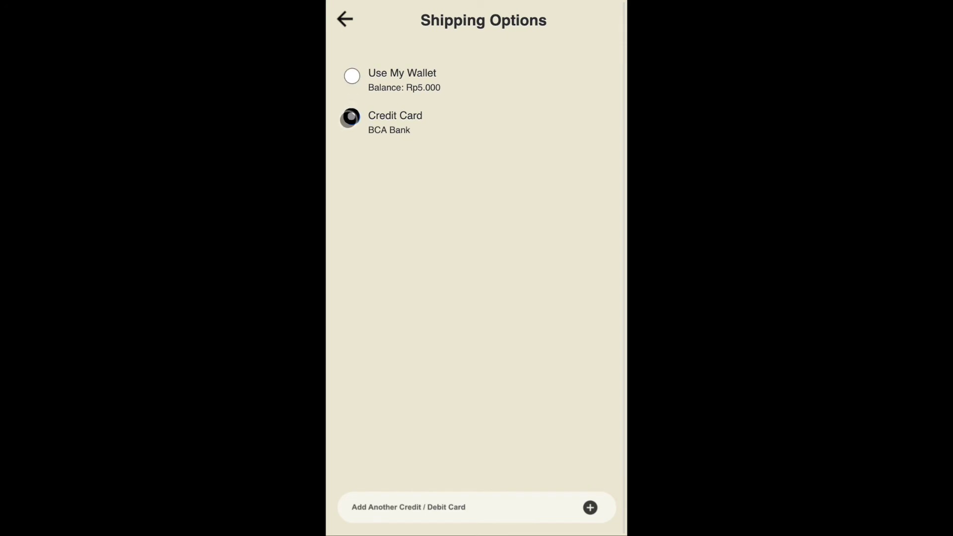
pyautogui.click(352, 77)
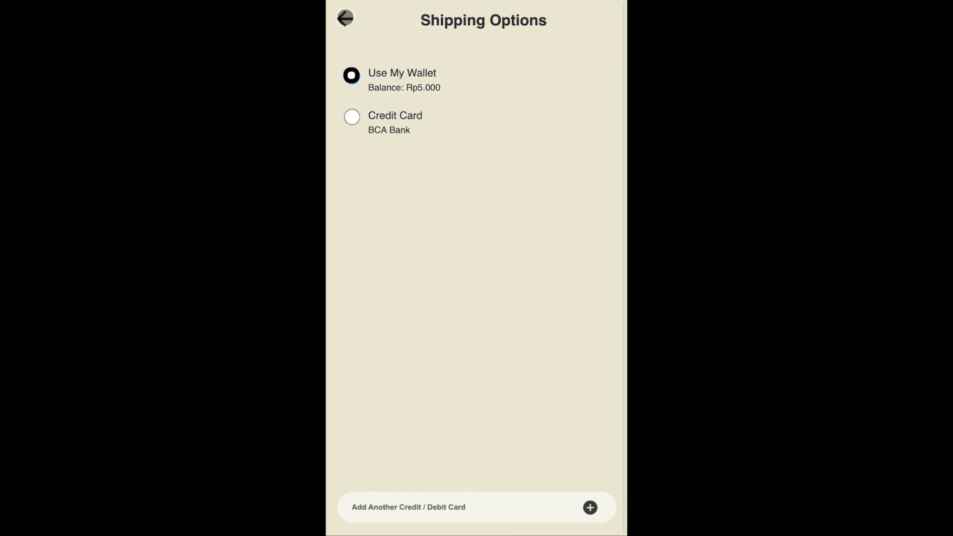
pyautogui.click(346, 18)
# - Pay the Rp42.000 order, acknowledge Payment Successful, and view its delivery tracking map
pyautogui.scroll(-1, 479, 267)
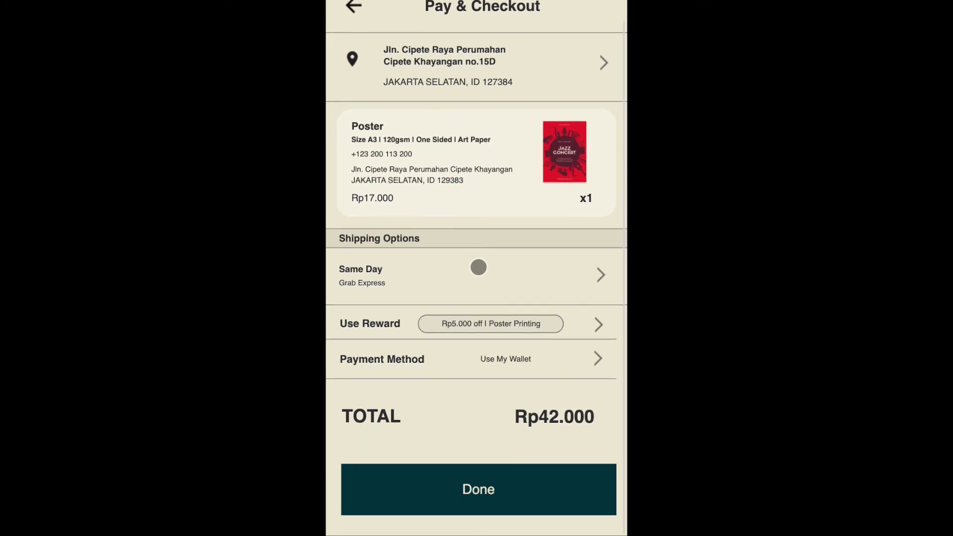
pyautogui.click(496, 492)
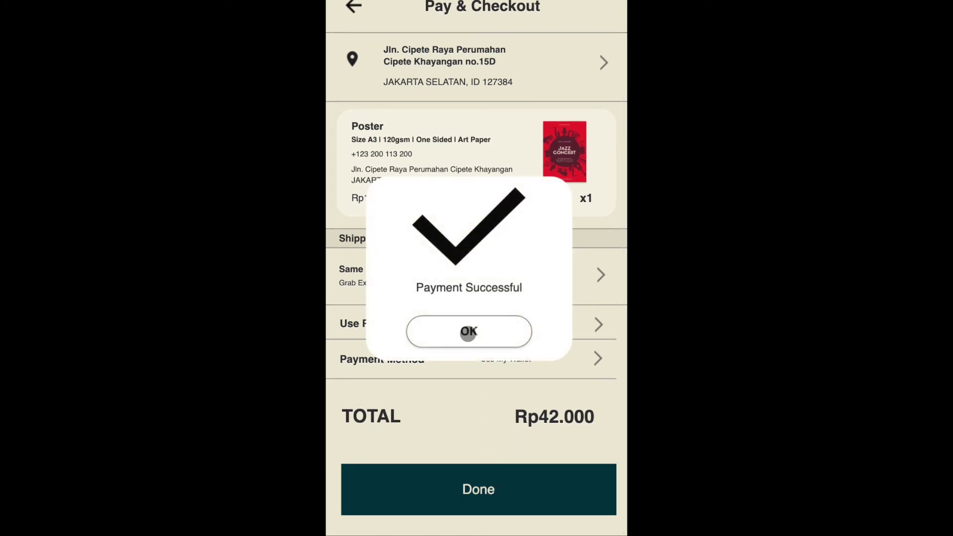
pyautogui.click(468, 333)
pyautogui.scroll(-1, 468, 333)
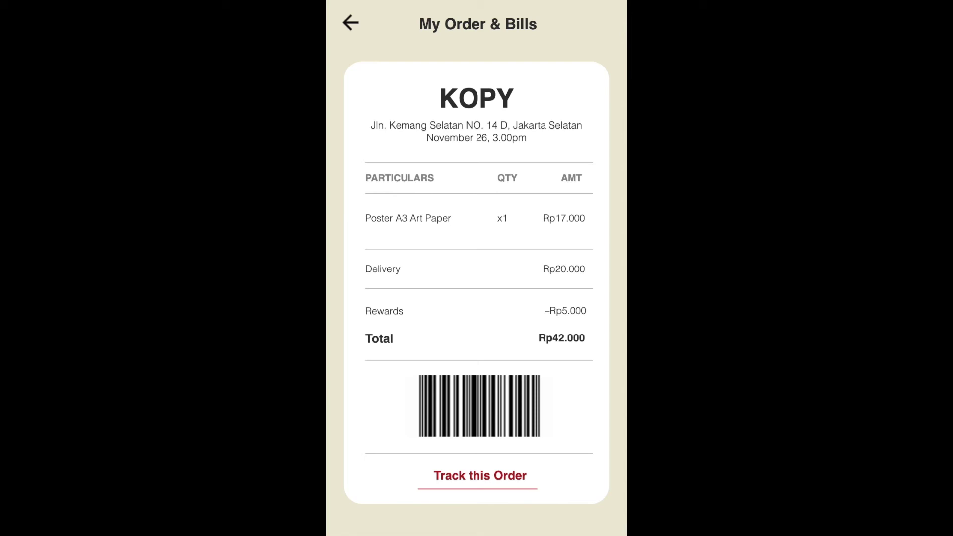
pyautogui.click(487, 488)
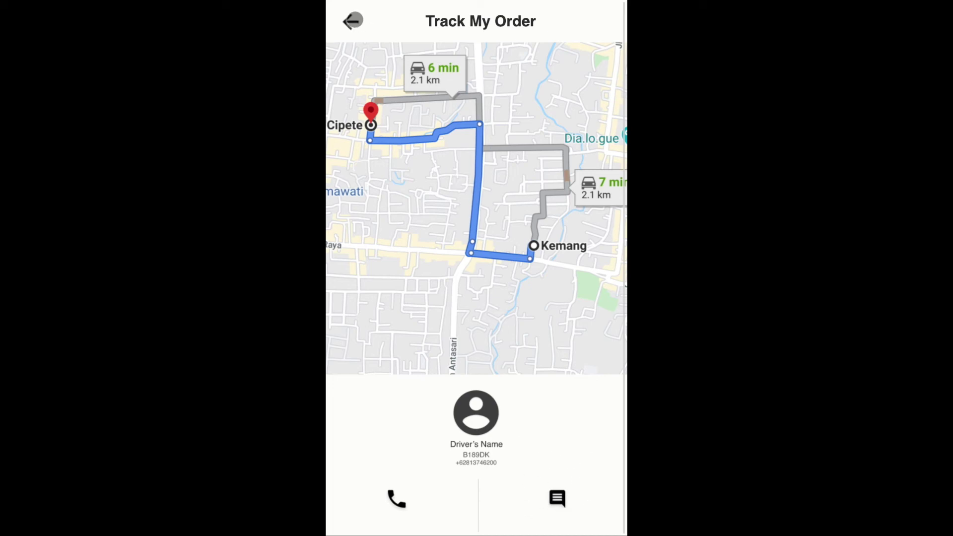
# - Go back from the tracking map through the receipt to Profile, then open My Folder
pyautogui.click(353, 21)
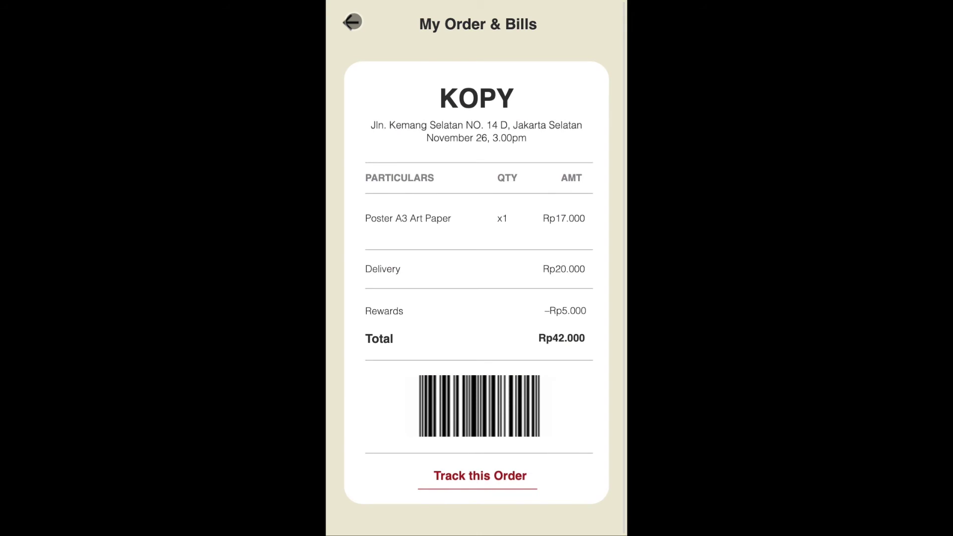
pyautogui.click(353, 22)
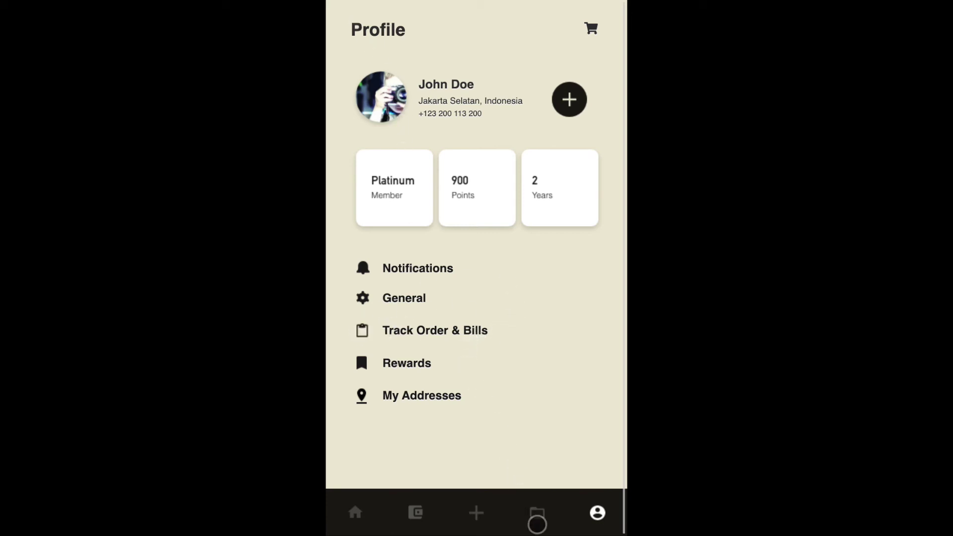
pyautogui.click(537, 521)
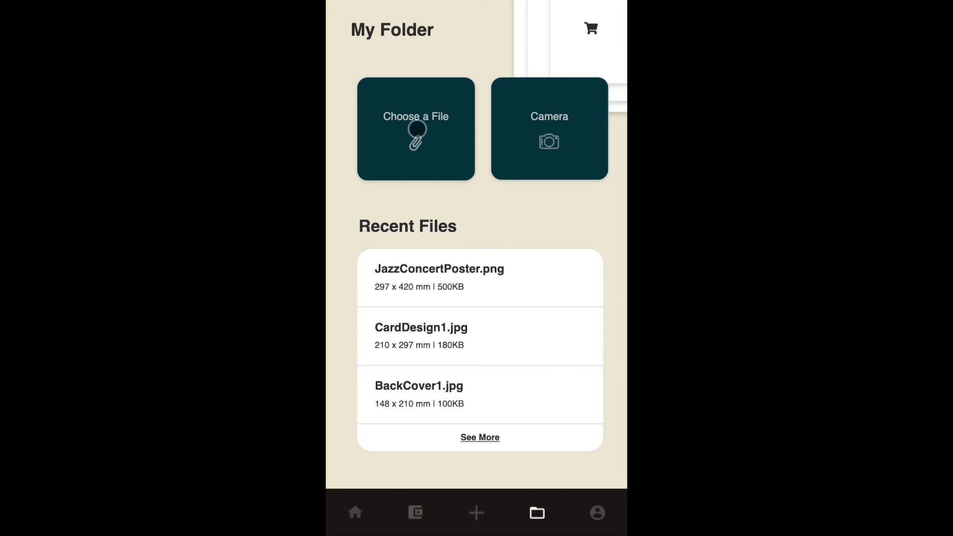
# - Browse Mail and Photos as file sources, return to My Folder, and launch the camera
pyautogui.click(417, 129)
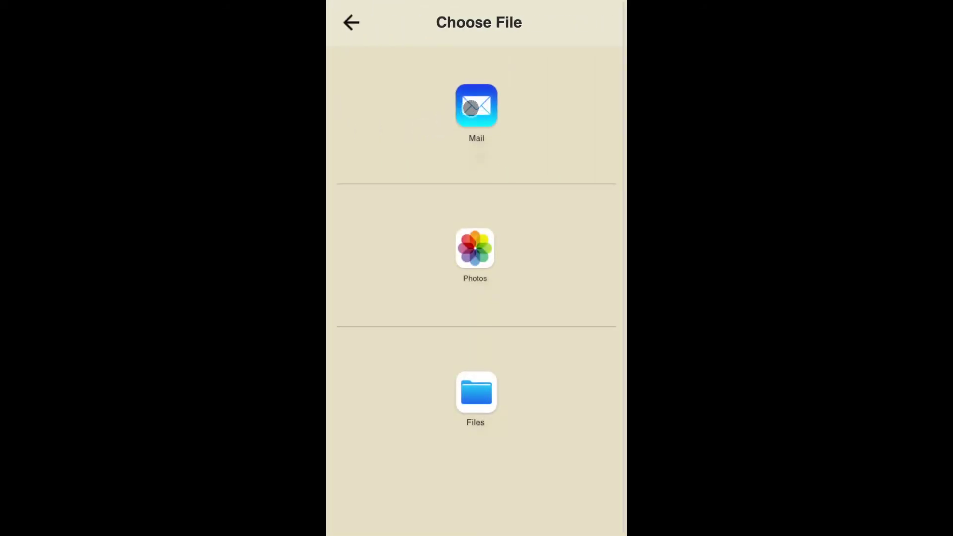
pyautogui.click(470, 108)
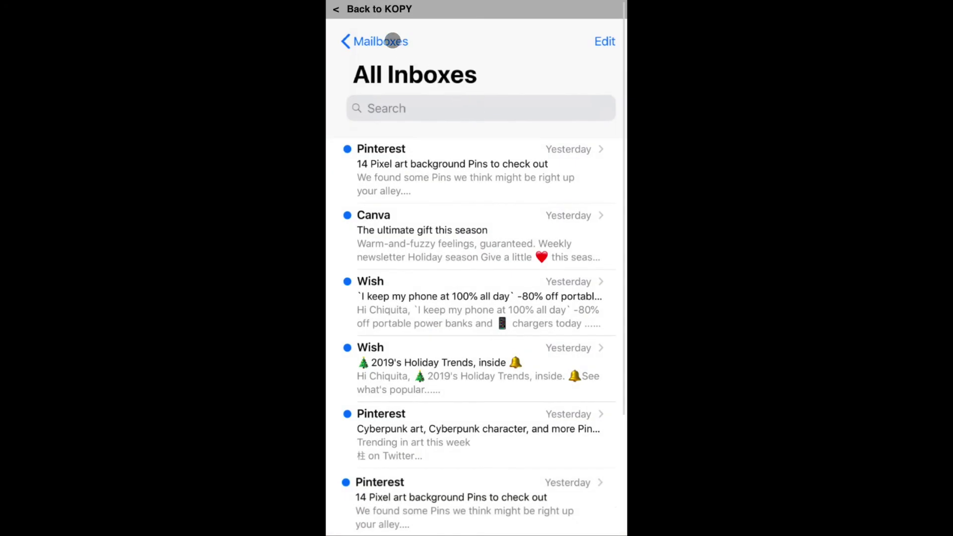
pyautogui.click(359, 9)
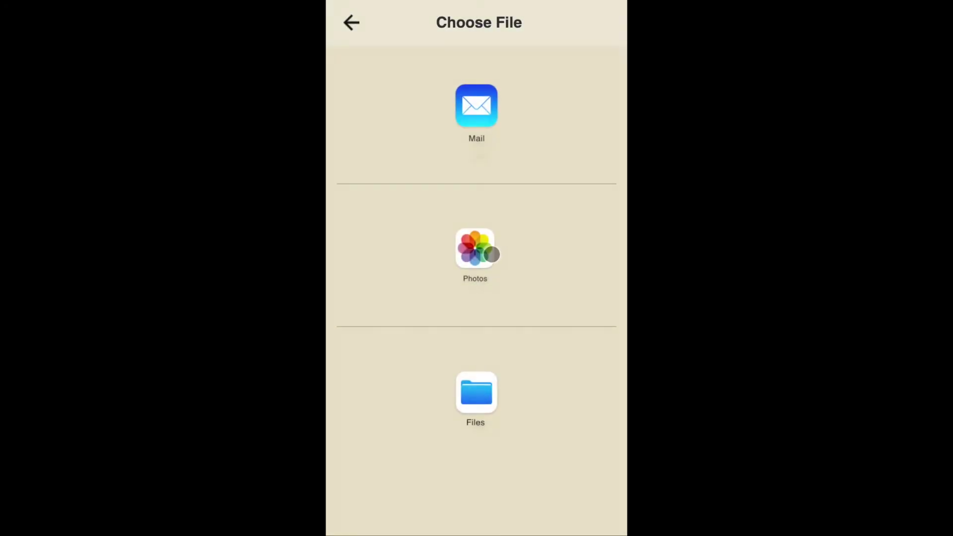
pyautogui.click(491, 254)
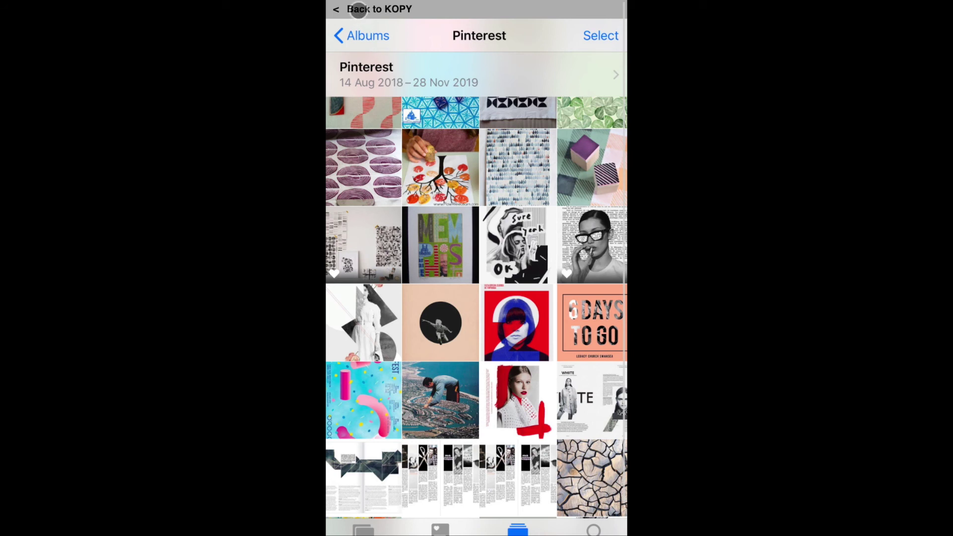
pyautogui.click(358, 9)
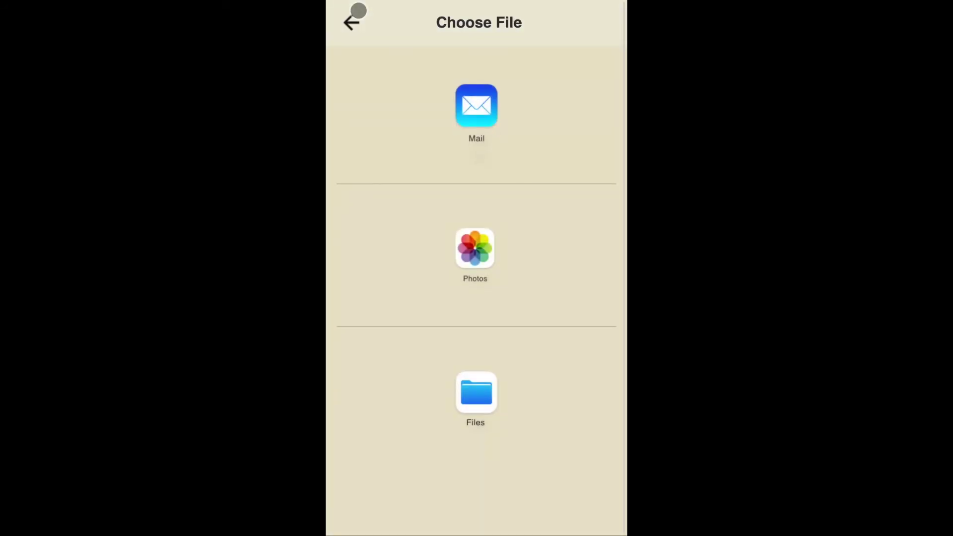
pyautogui.click(352, 23)
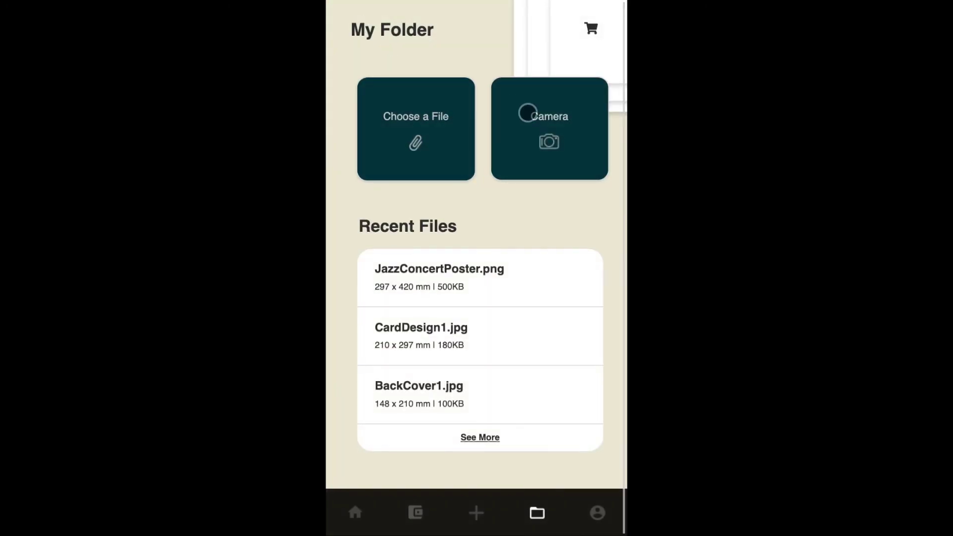
pyautogui.click(528, 112)
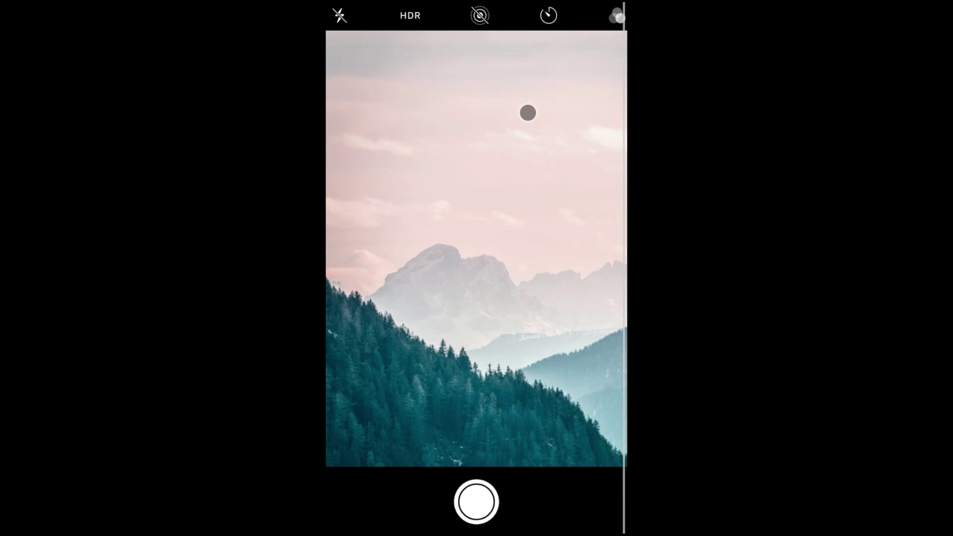
# - Capture and save the mountain photo, then preview CardDesign1.jpg and browse the All Files list
pyautogui.click(477, 502)
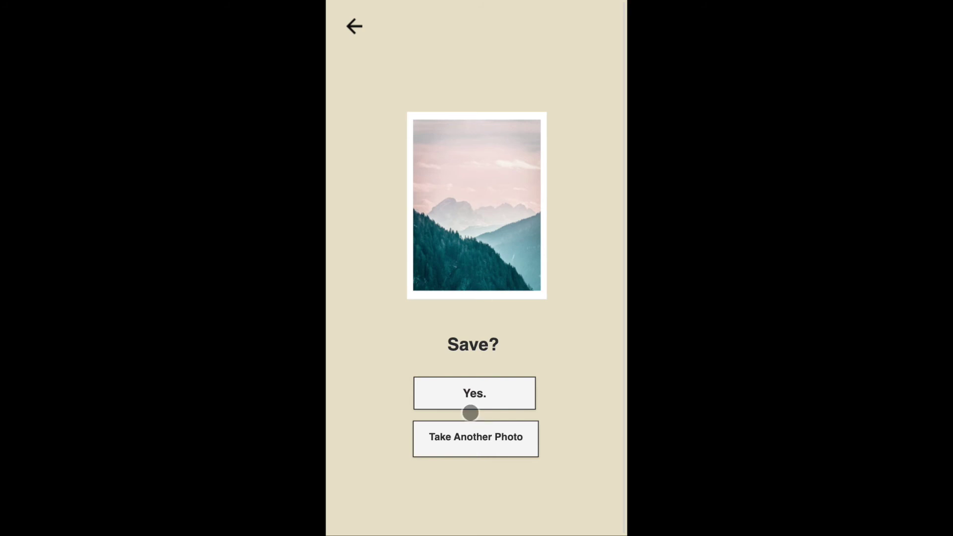
pyautogui.click(465, 397)
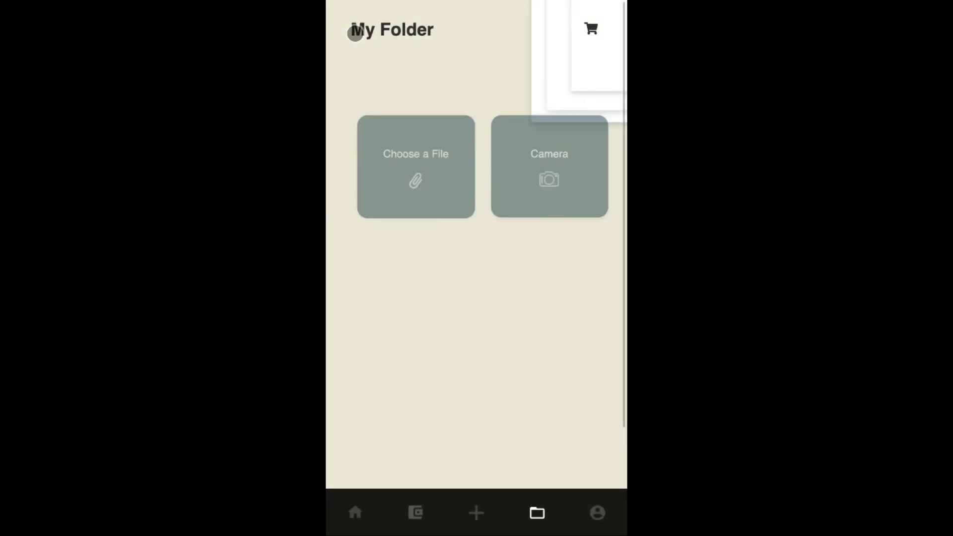
pyautogui.click(423, 344)
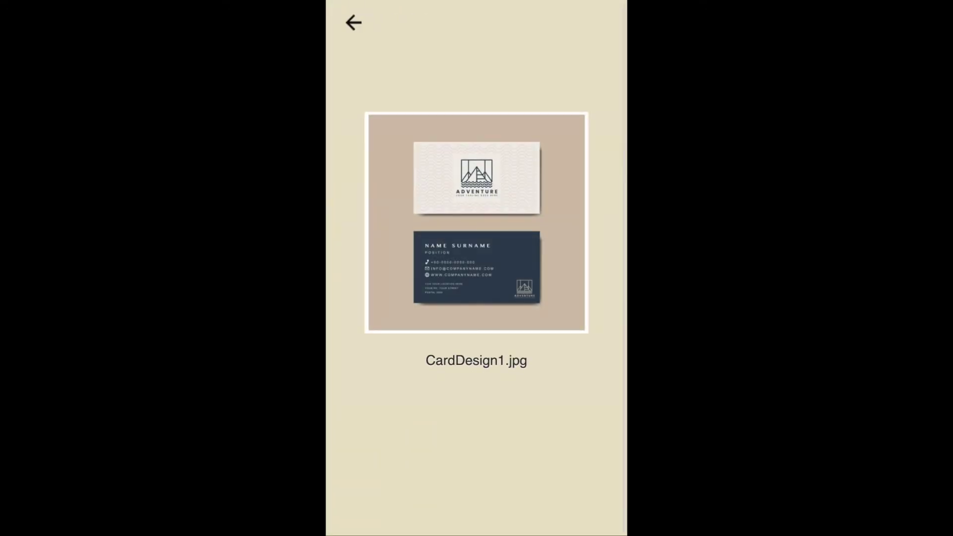
pyautogui.click(350, 22)
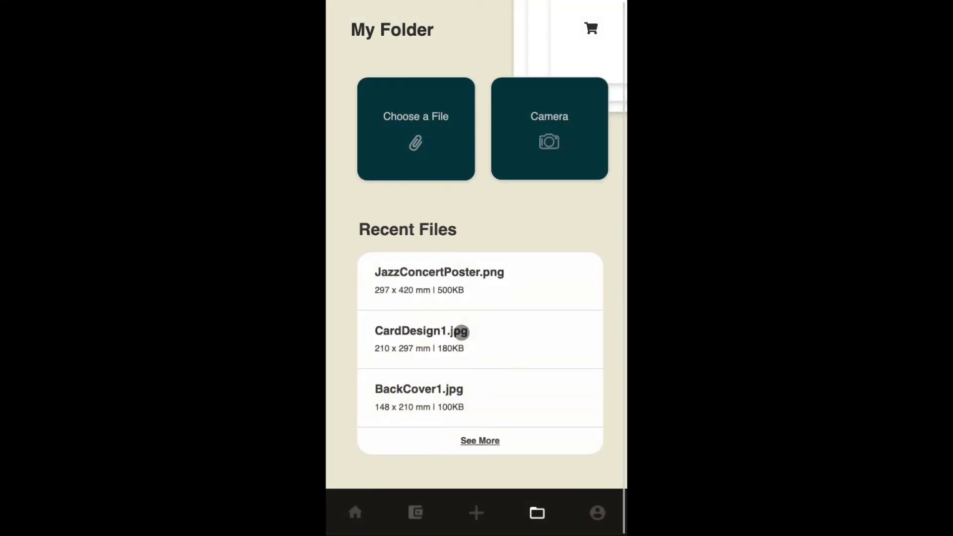
pyautogui.click(479, 437)
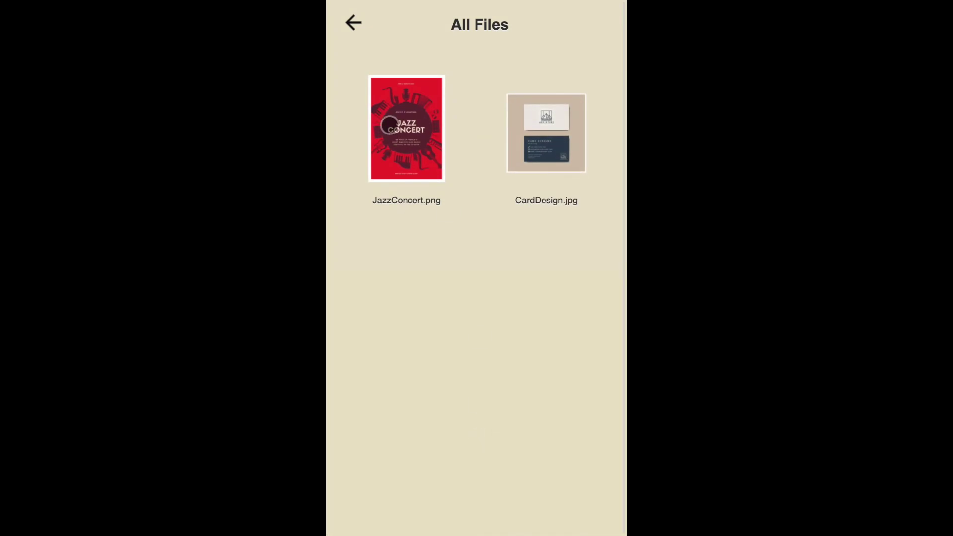
pyautogui.click(355, 23)
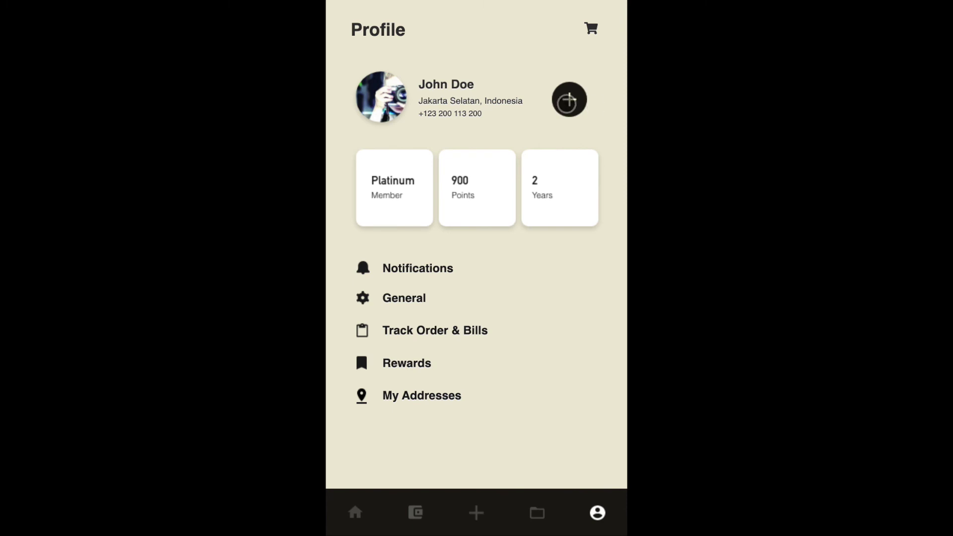
pyautogui.click(568, 103)
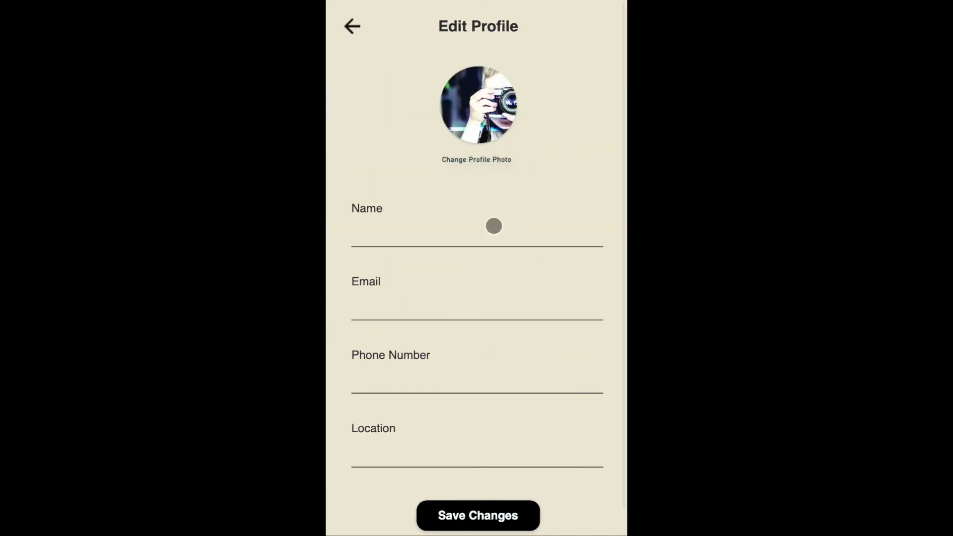
pyautogui.click(491, 232)
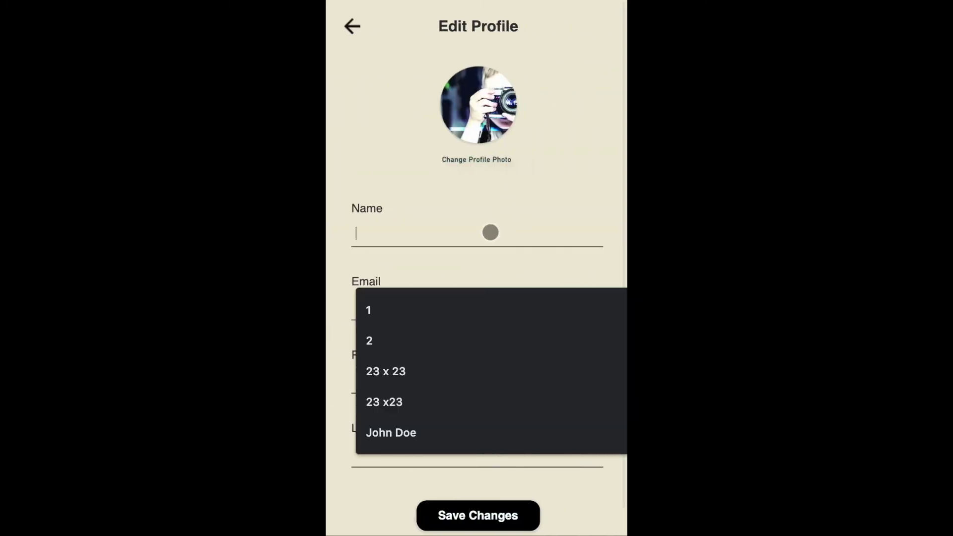
pyautogui.click(577, 166)
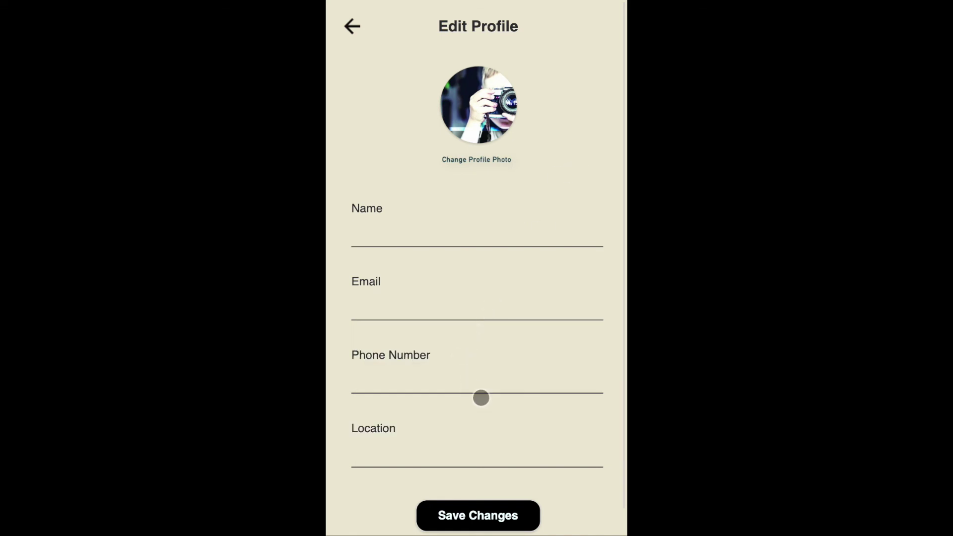
pyautogui.scroll(-1, 481, 397)
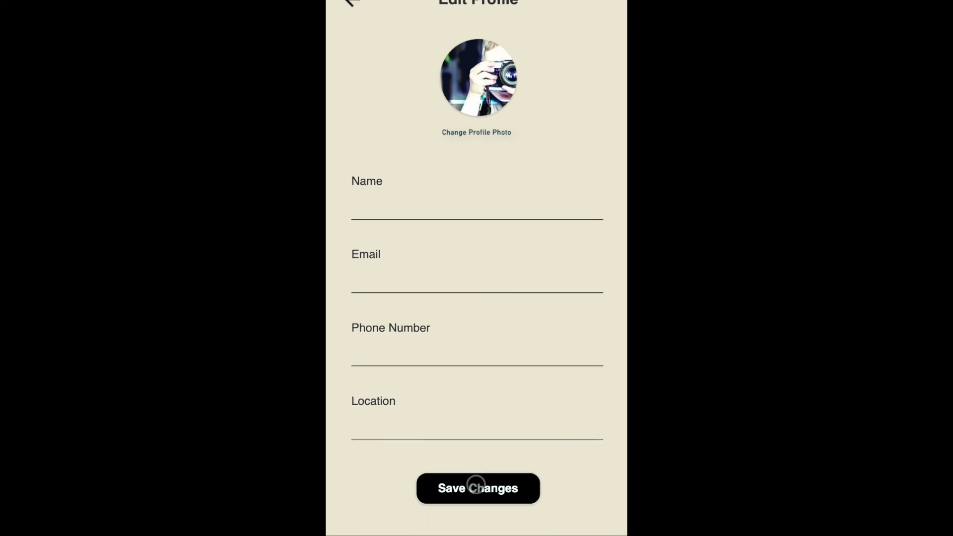
pyautogui.click(477, 484)
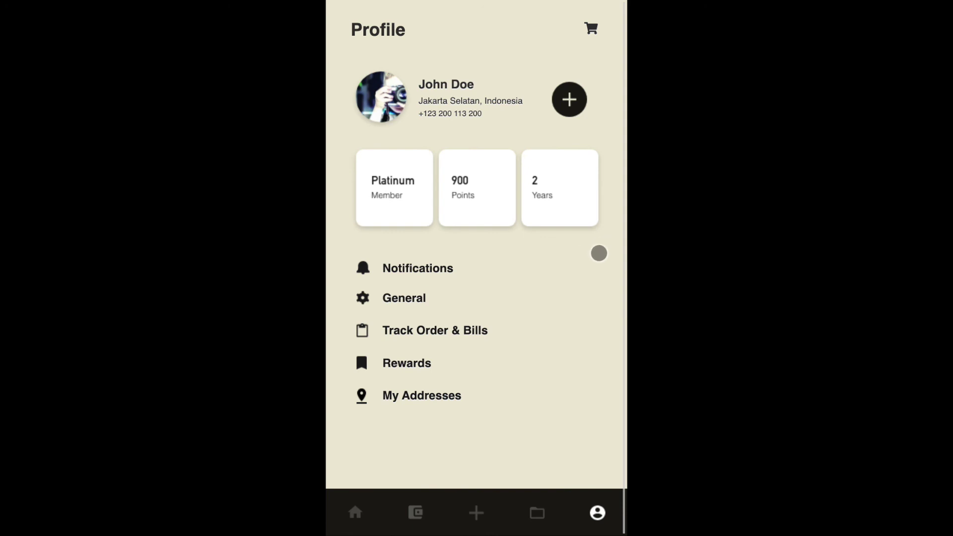
pyautogui.scroll(-1, 554, 219)
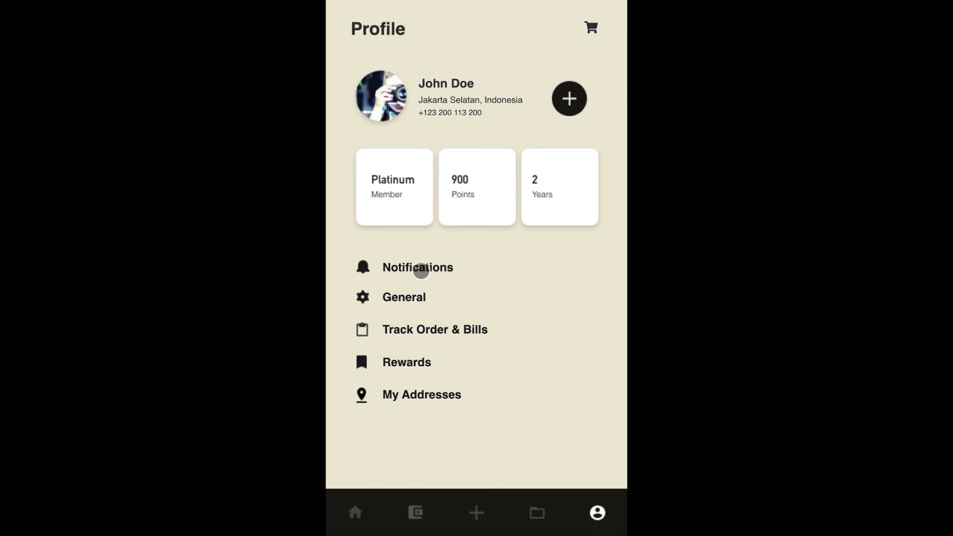
# - Review the notifications list and the General settings, returning to Profile each time
pyautogui.click(421, 271)
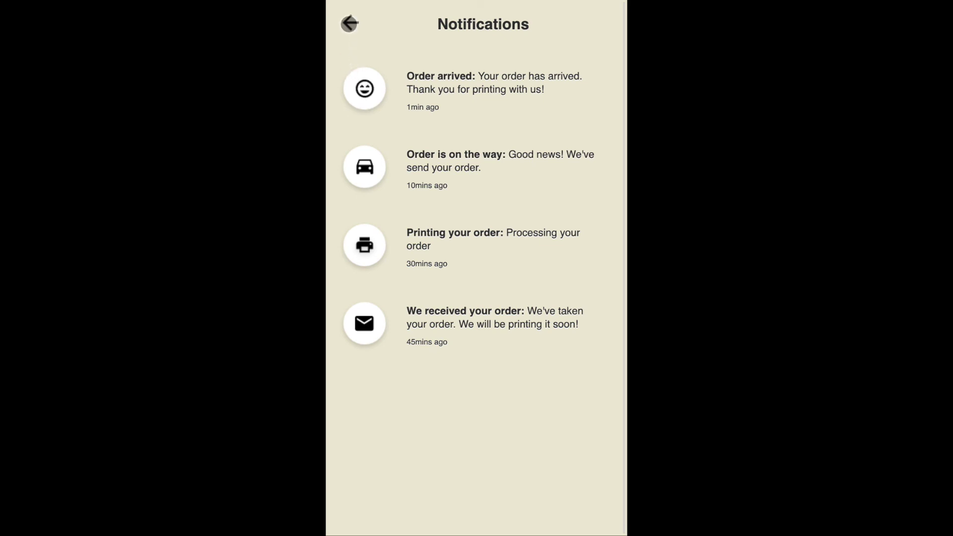
pyautogui.click(349, 23)
pyautogui.click(410, 298)
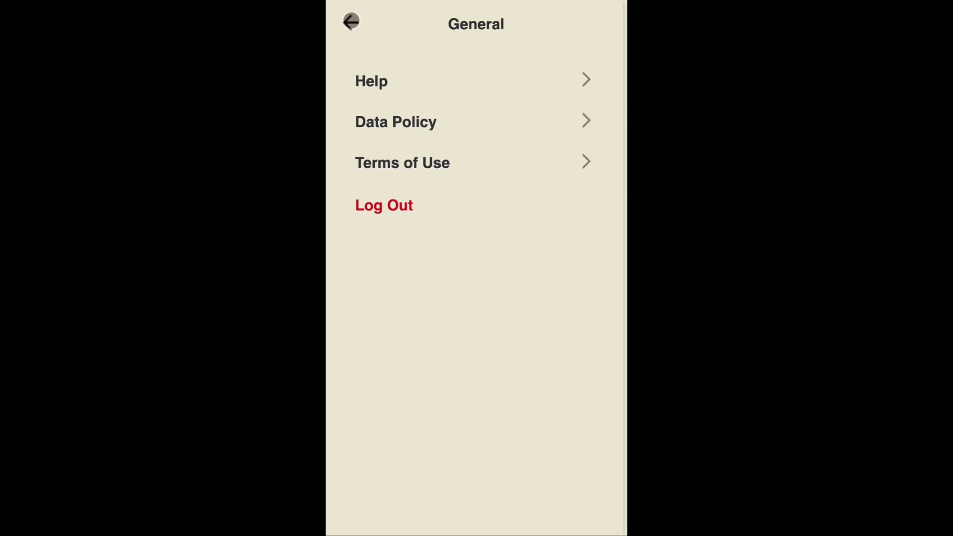
pyautogui.click(351, 21)
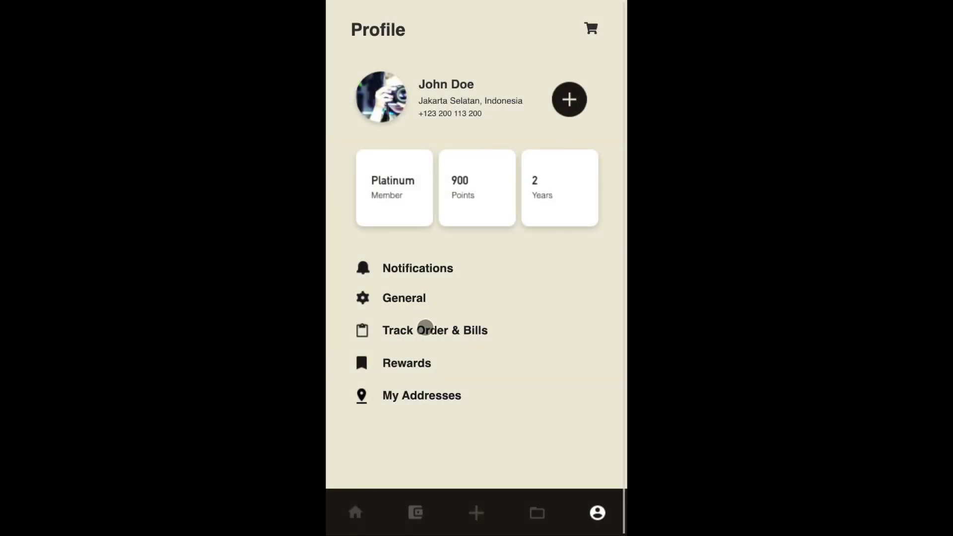
# - Check the order receipt and My Rewards with 700 points, then open My Addresses
pyautogui.click(424, 331)
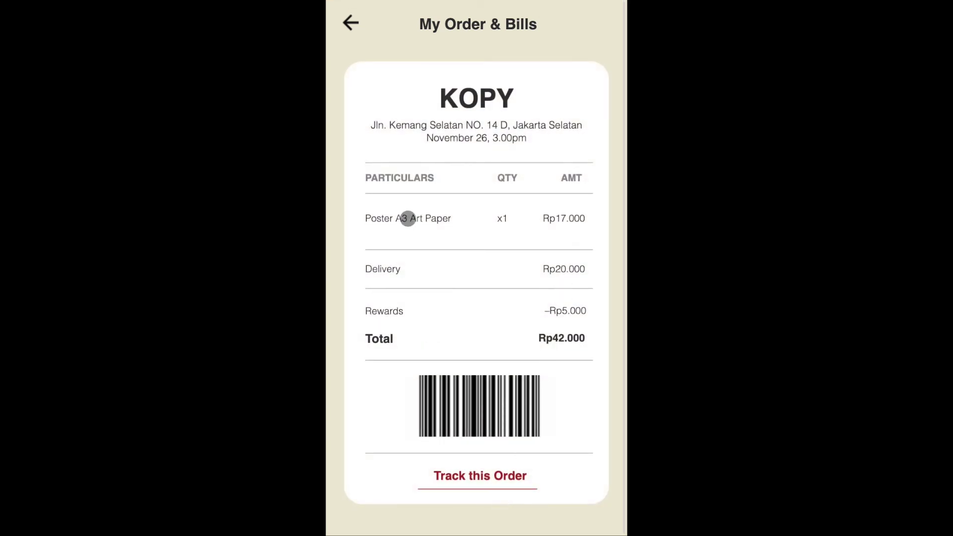
pyautogui.click(351, 23)
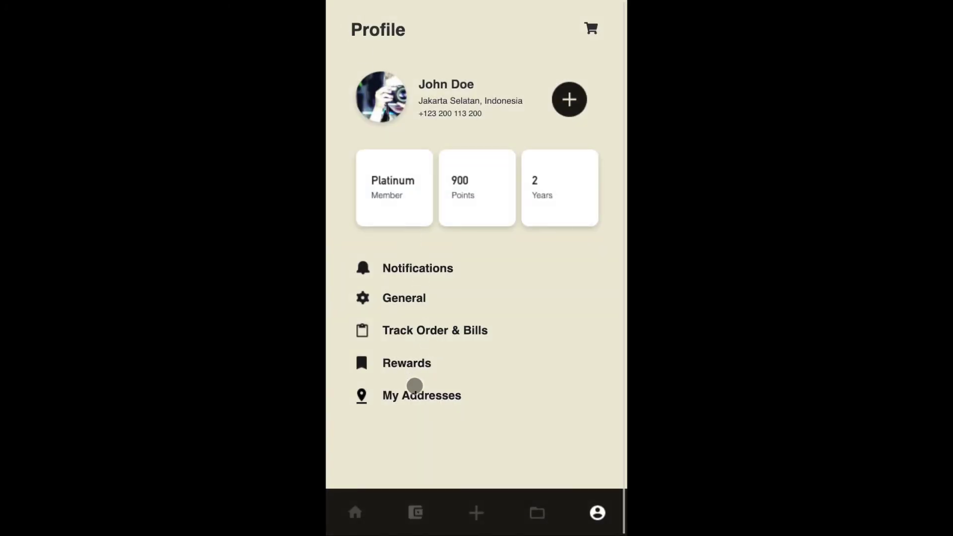
pyautogui.click(408, 364)
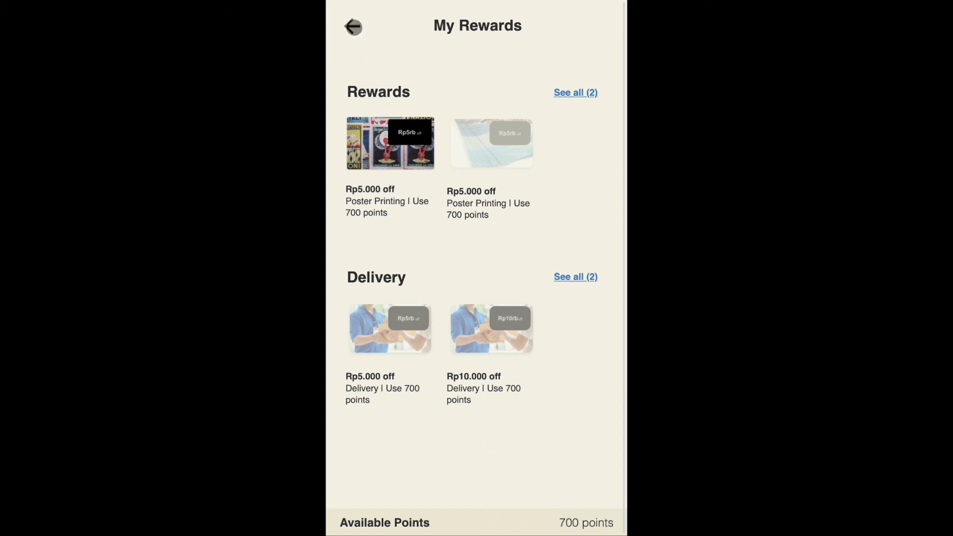
pyautogui.click(353, 27)
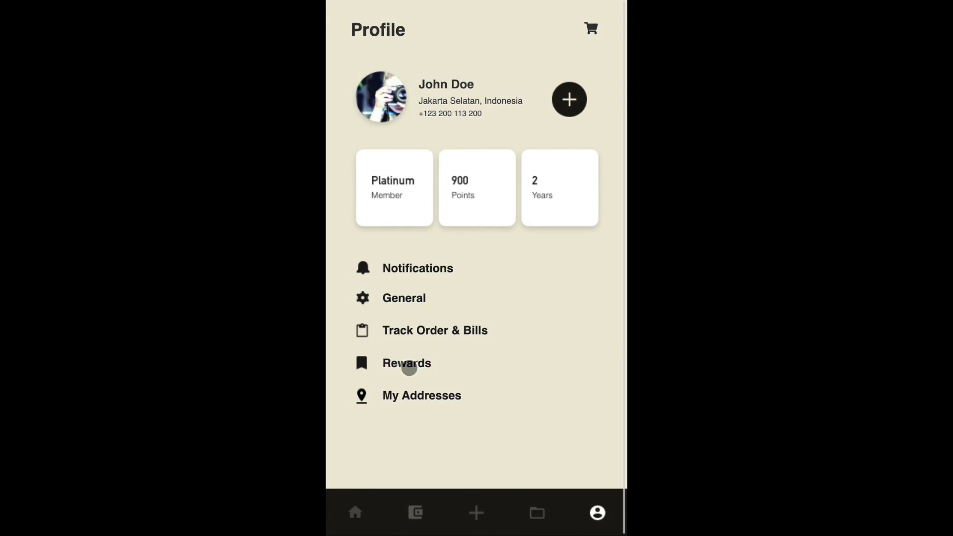
pyautogui.click(407, 397)
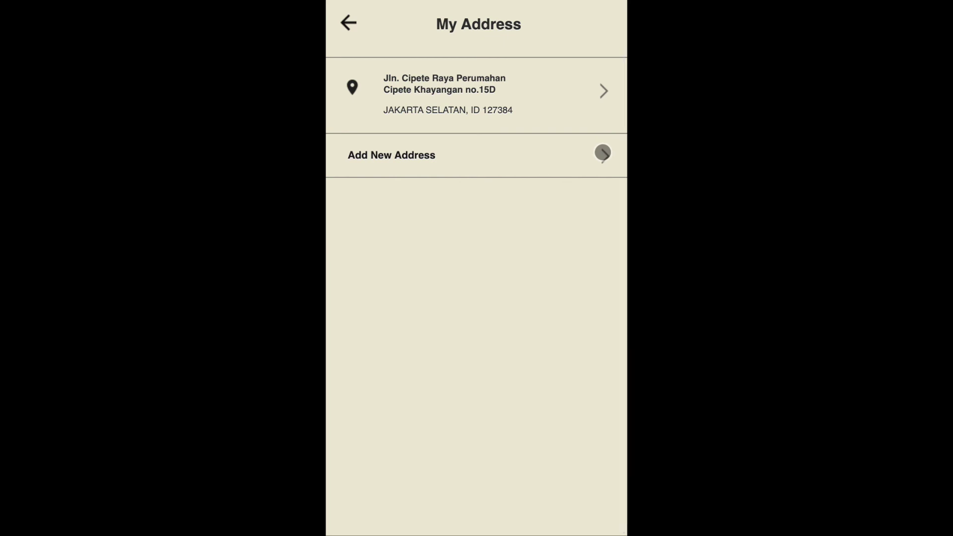
# - Open the empty Add New Address form, save it, and return to Profile
pyautogui.click(603, 153)
pyautogui.scroll(-2, 603, 152)
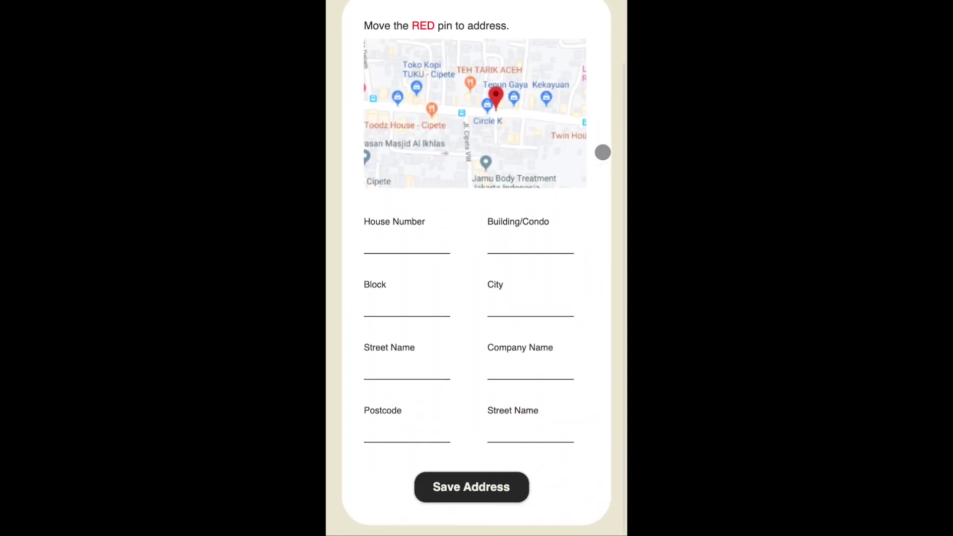
pyautogui.click(471, 480)
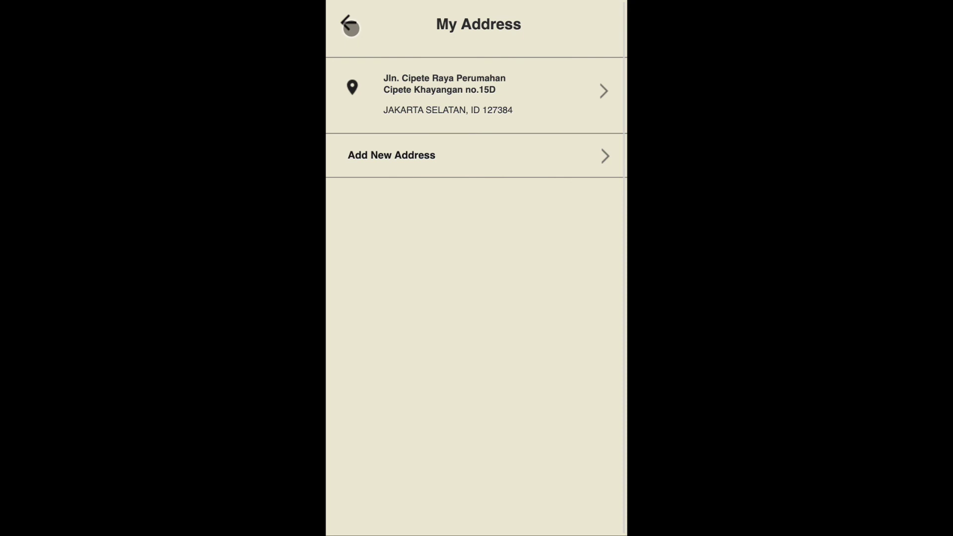
pyautogui.click(351, 28)
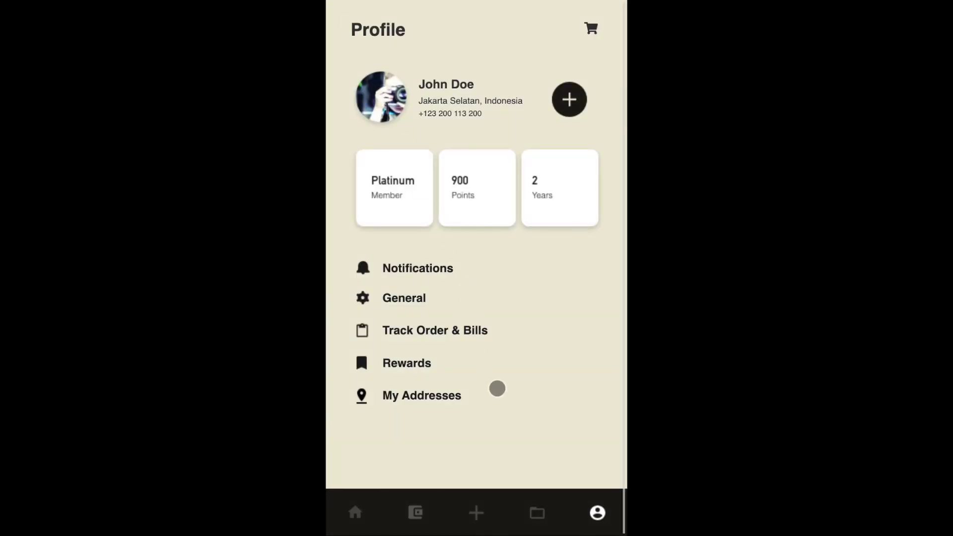
# - Check the shopping cart, then open the General menu showing Help, Data Policy, Terms and Log Out
pyautogui.click(590, 27)
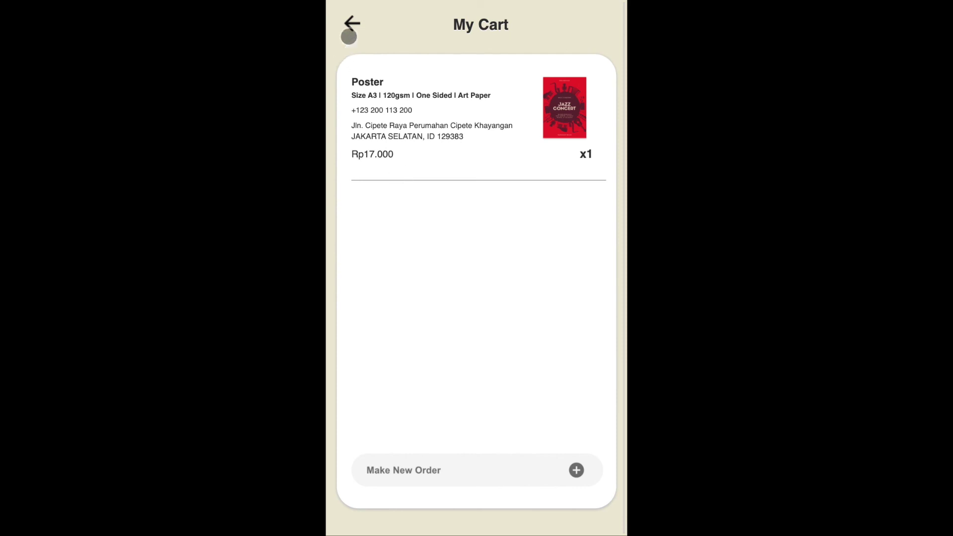
pyautogui.click(351, 23)
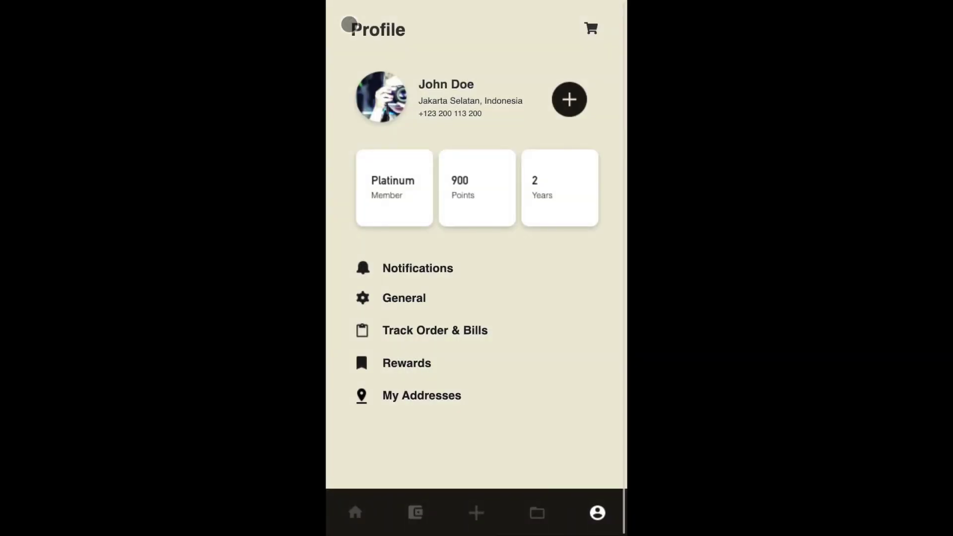
pyautogui.click(410, 306)
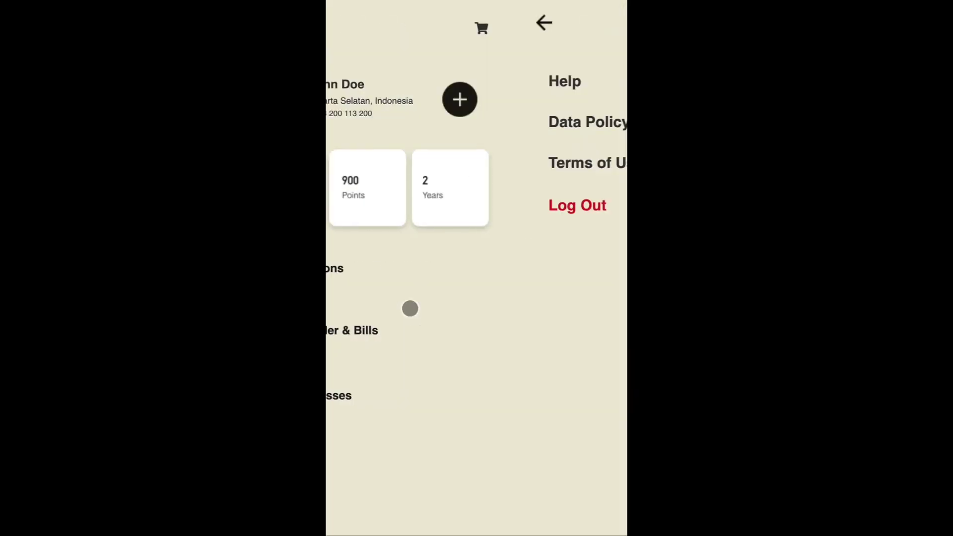